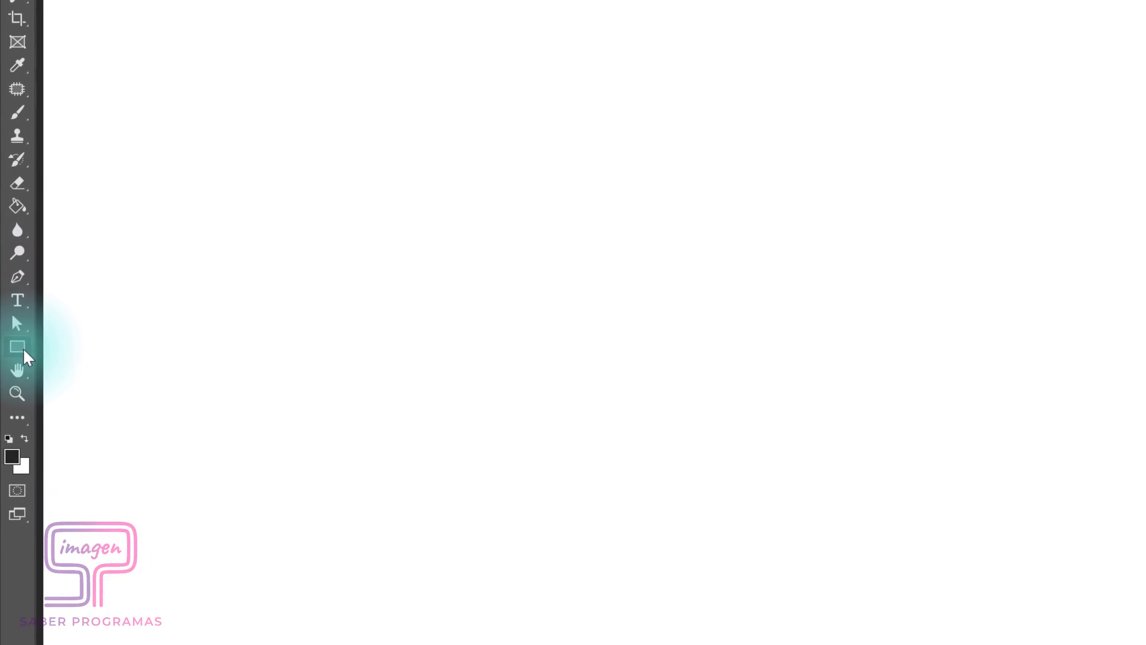
# - Activate the Rectangle tool, after briefly opening and cancelling the Edit Toolbar dialog
pyautogui.click(21, 350)
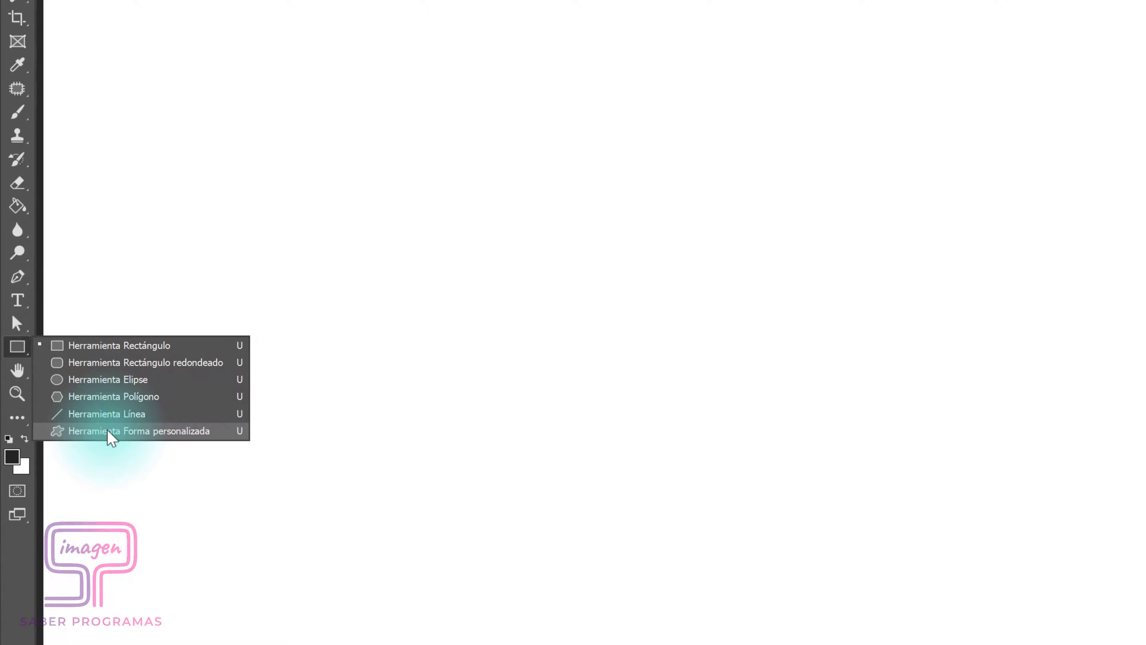
pyautogui.click(18, 418)
pyautogui.click(73, 417)
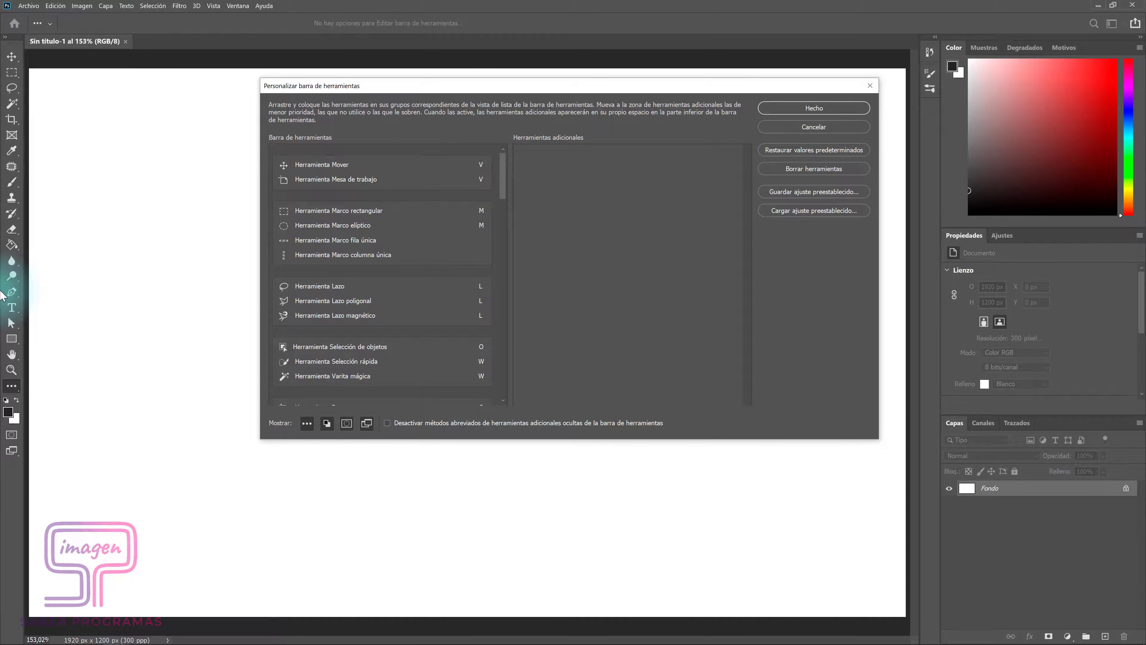
pyautogui.click(802, 126)
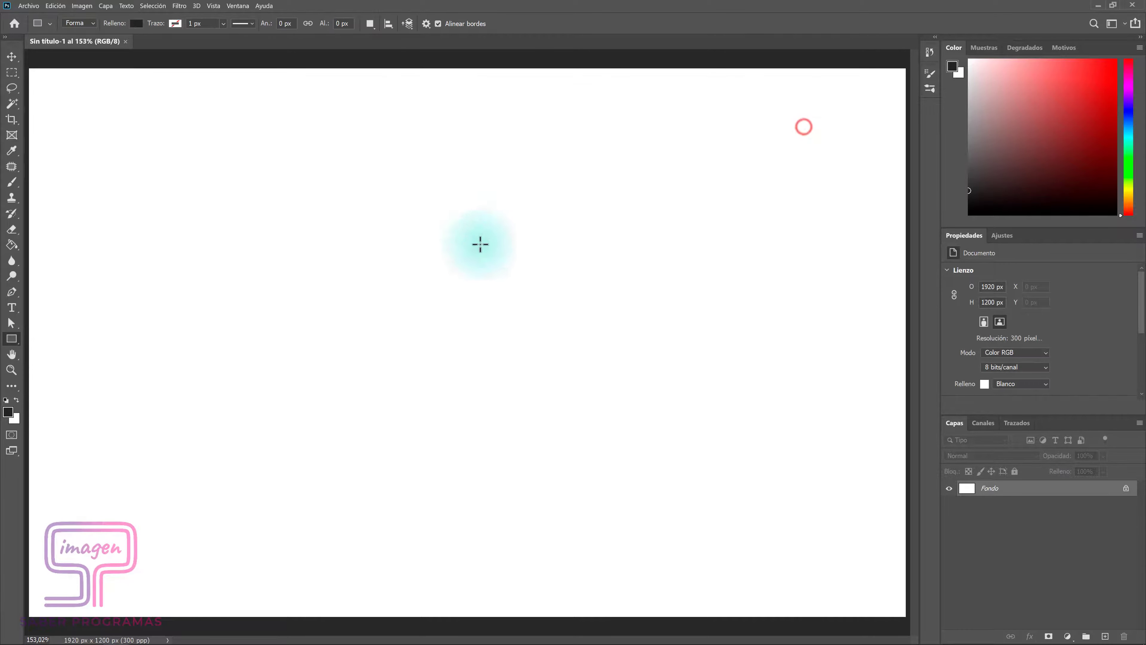
pyautogui.rightClick(19, 339)
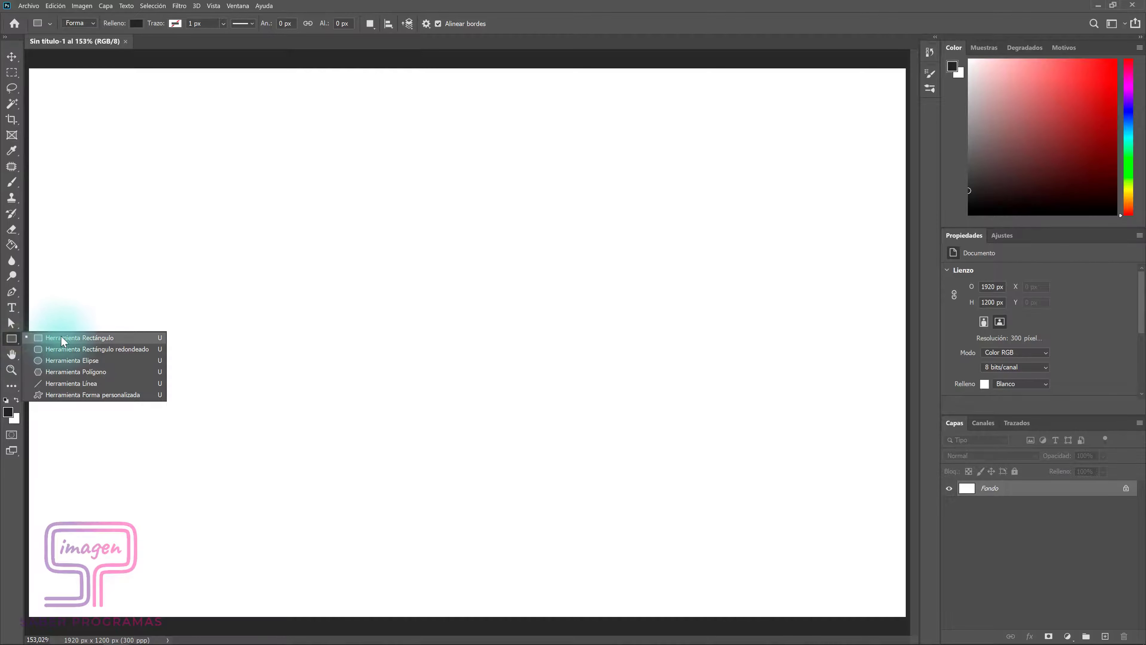
pyautogui.click(75, 336)
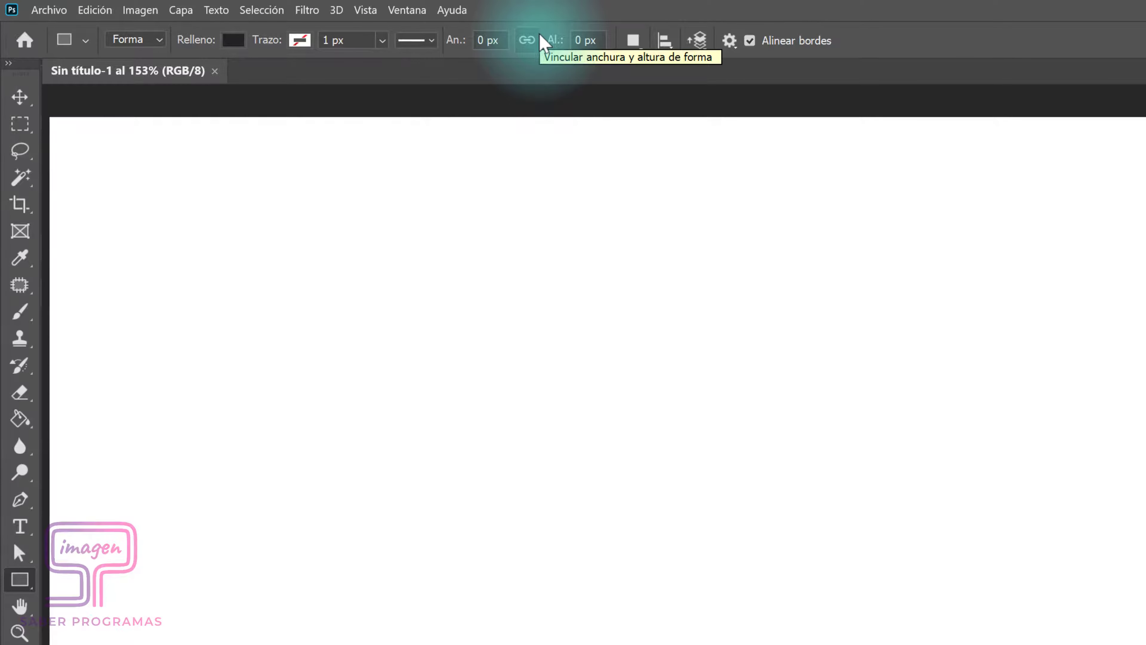
# - Set the Rectangle tool's fill to light pink #d94e98 through the Color Picker
pyautogui.click(539, 35)
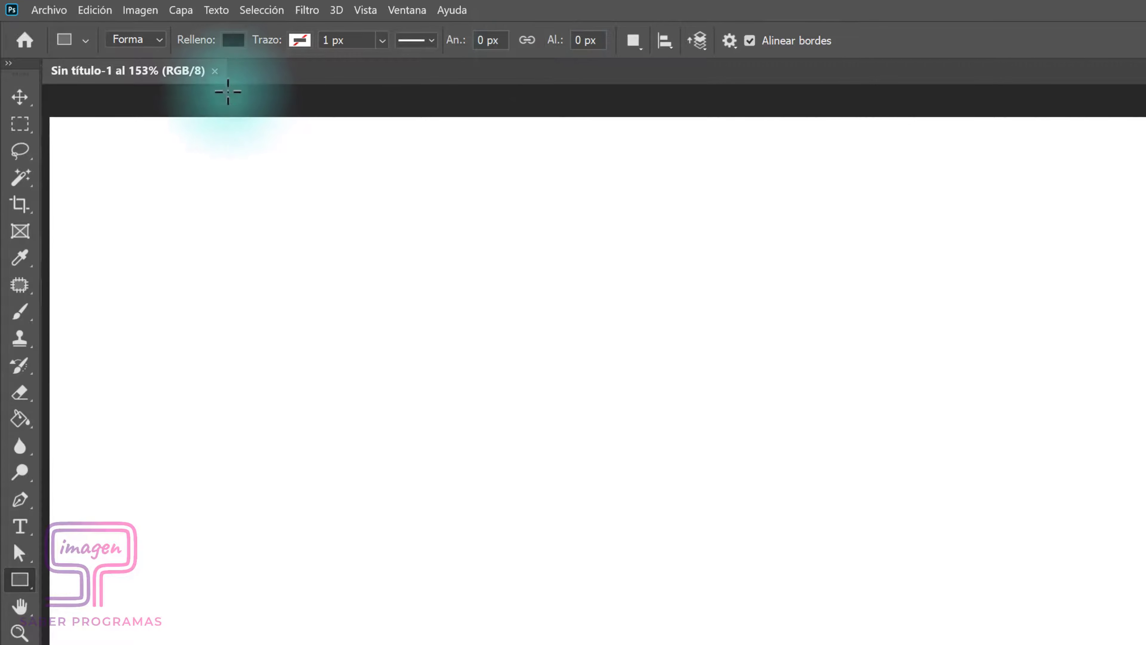
pyautogui.click(233, 41)
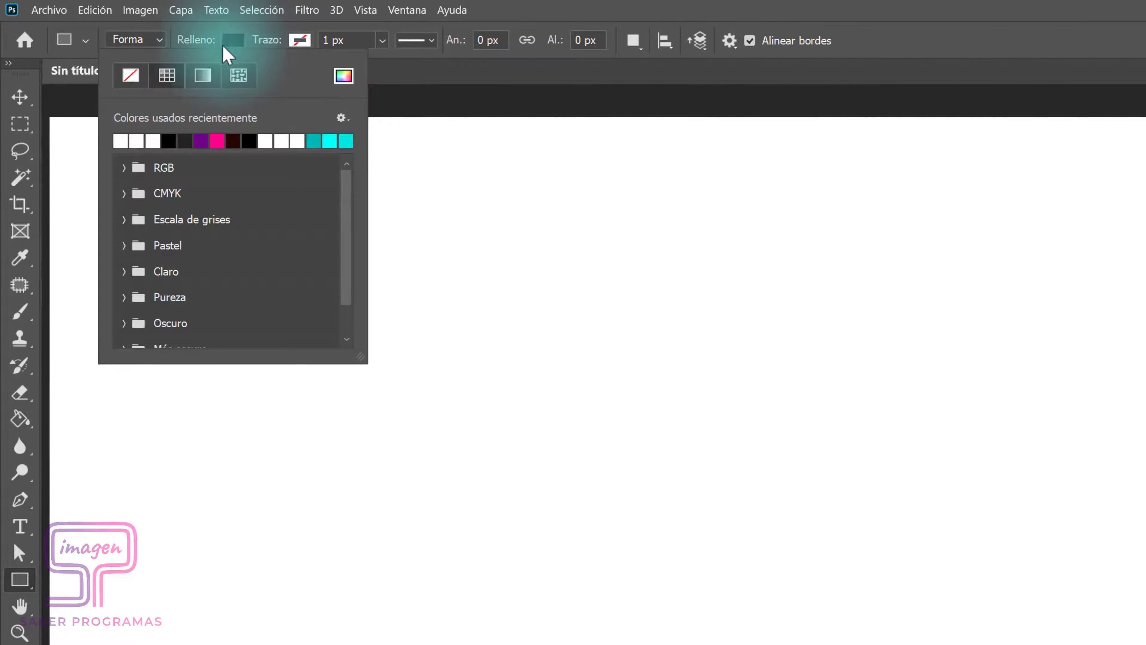
pyautogui.click(215, 139)
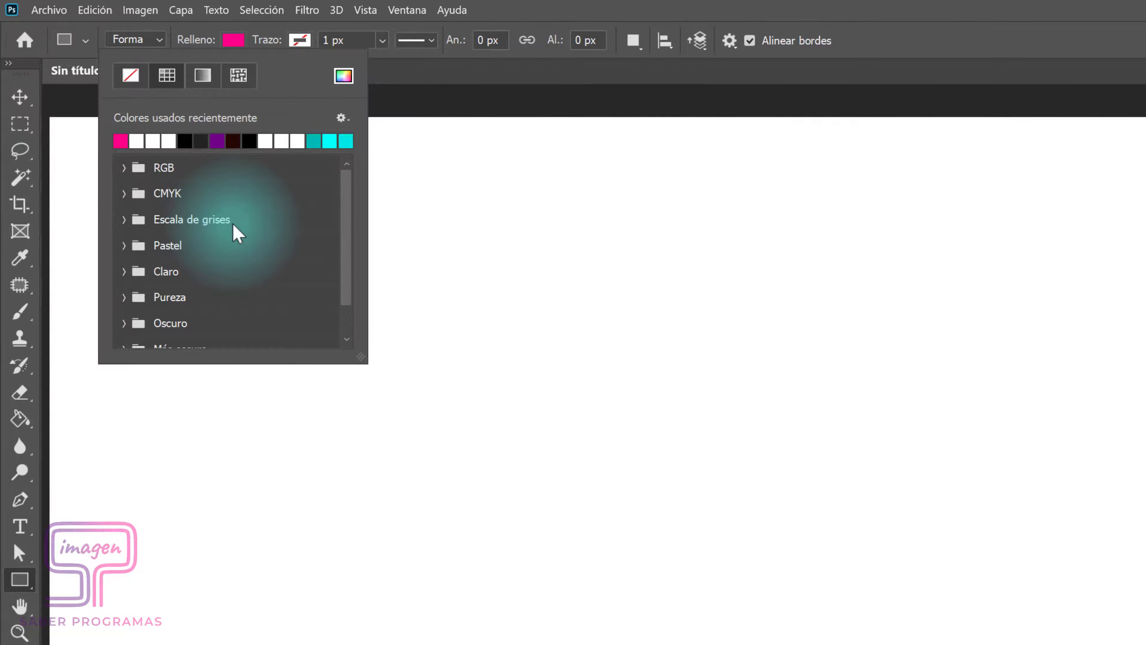
pyautogui.click(345, 77)
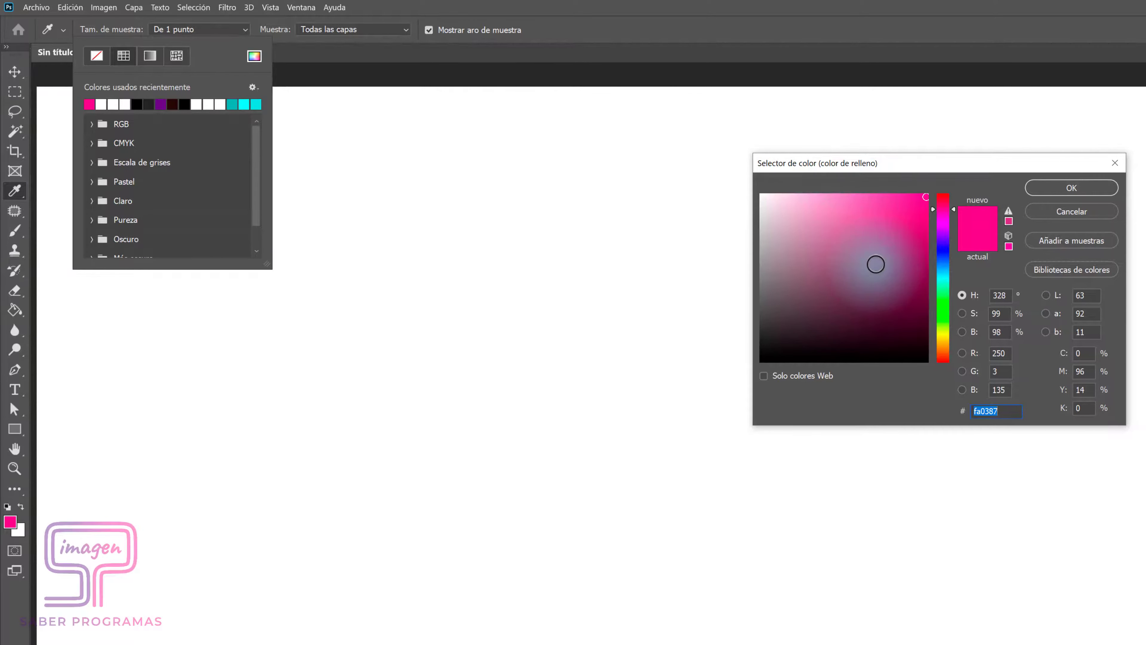
pyautogui.click(858, 206)
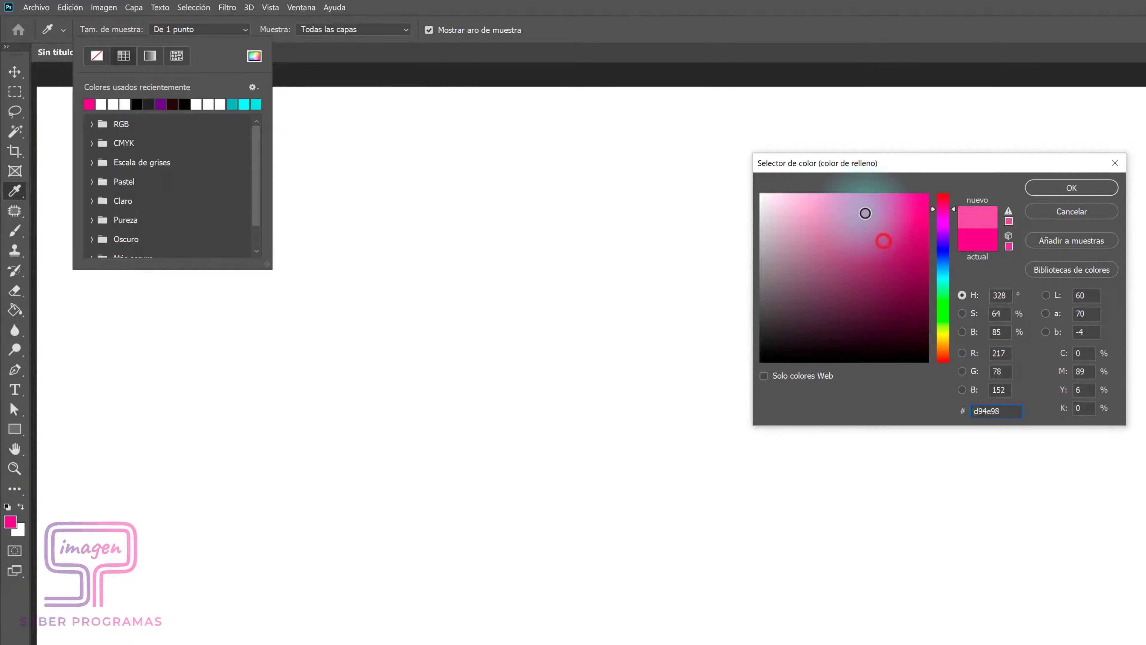
pyautogui.click(1065, 189)
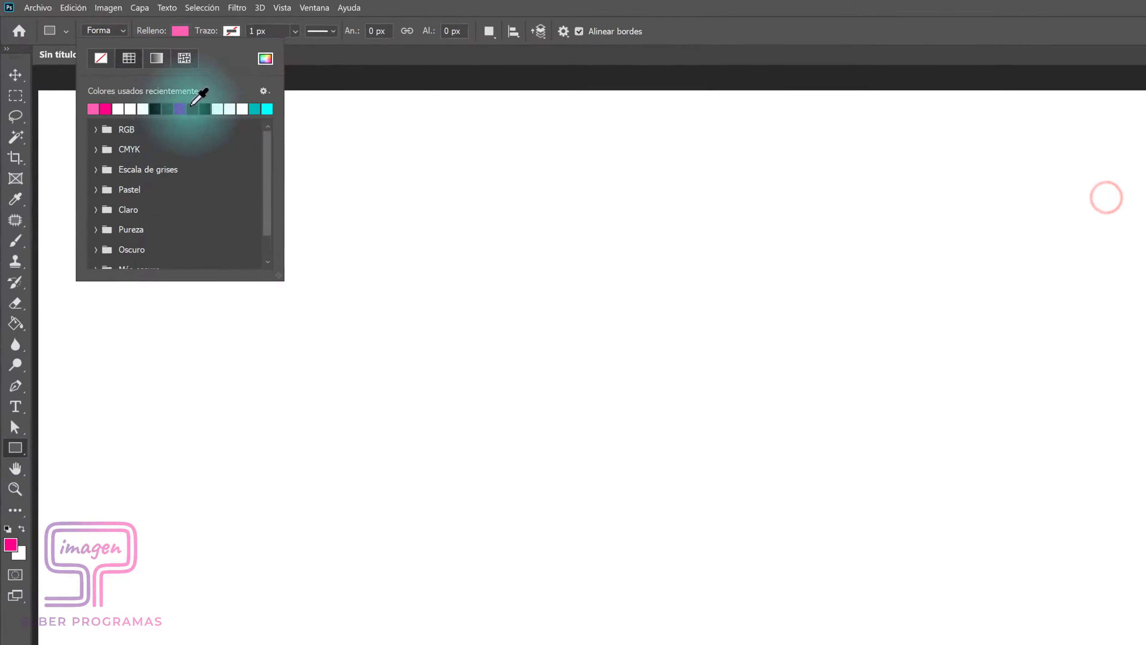
pyautogui.click(299, 40)
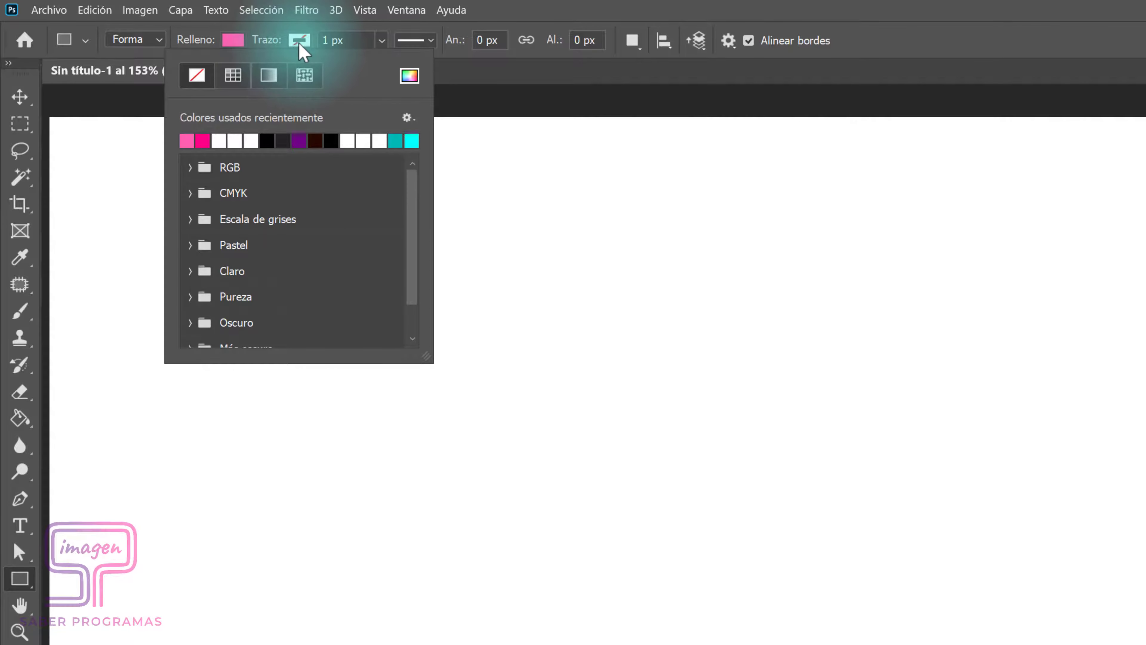
# - Set the rectangle's stroke colour to black
pyautogui.click(196, 81)
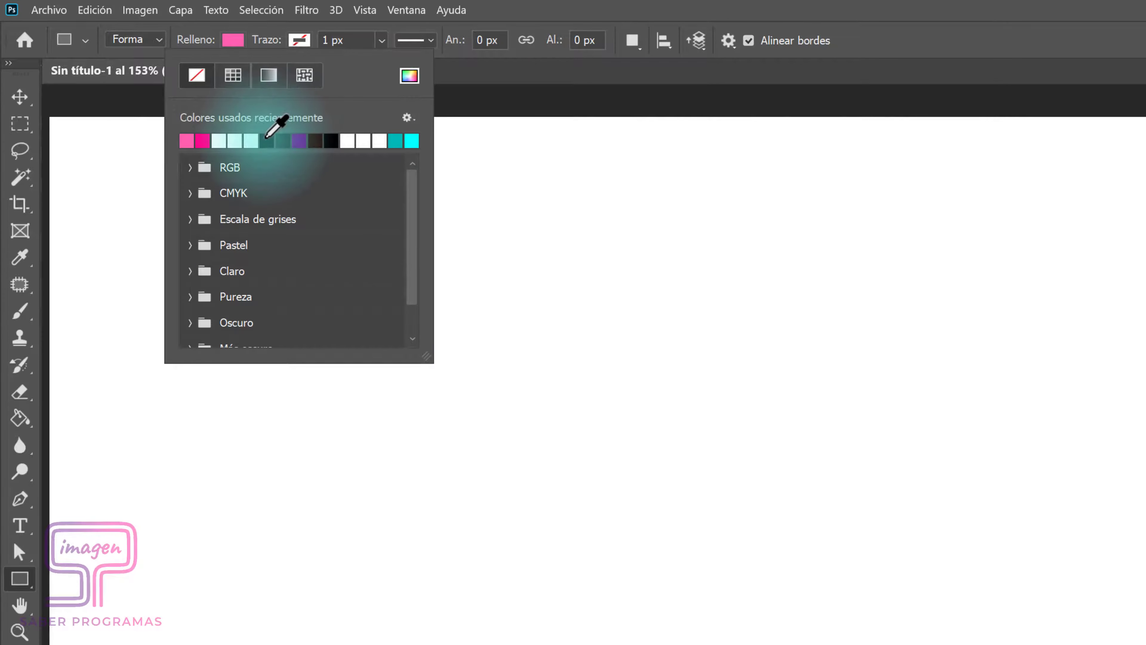
pyautogui.click(266, 140)
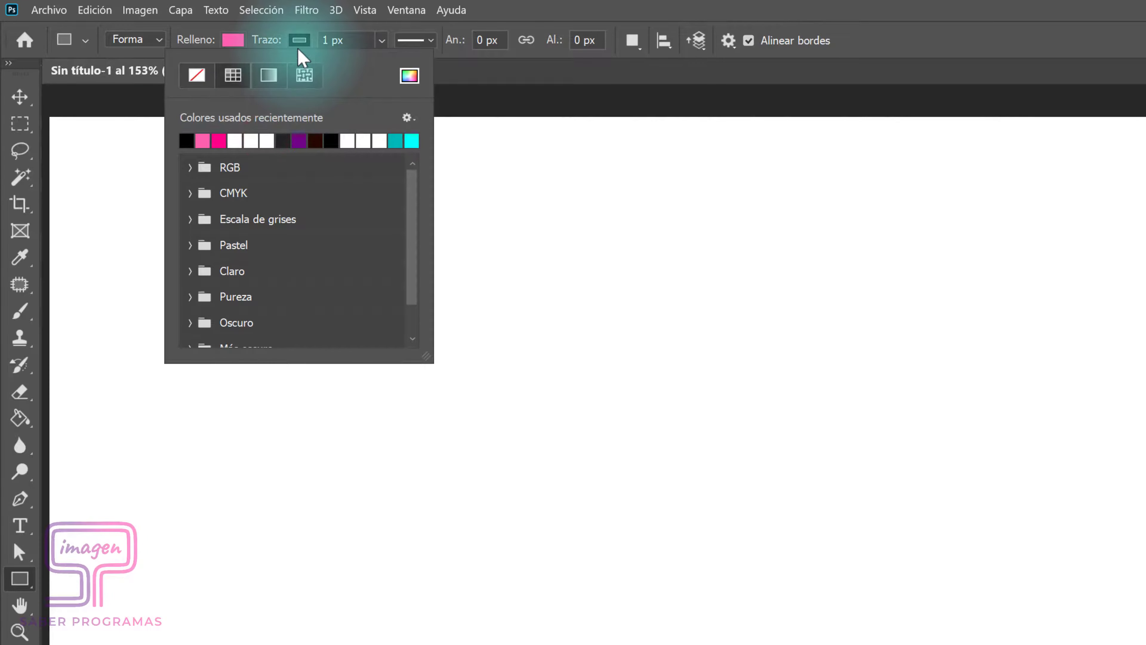
pyautogui.click(300, 41)
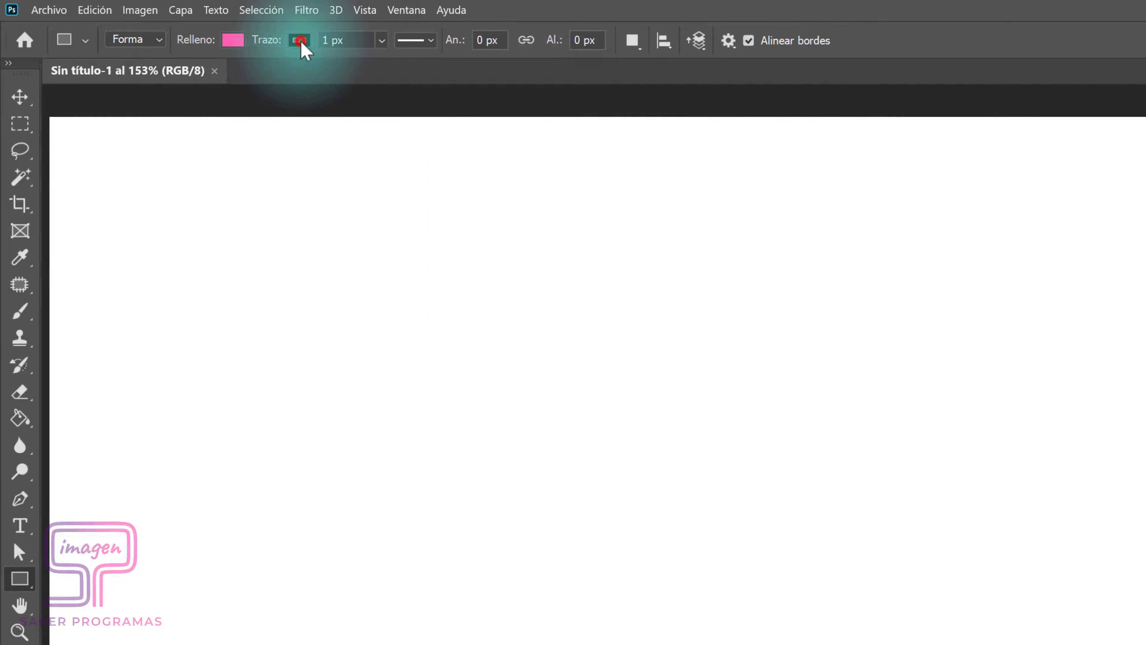
# - Make the stroke 7,41 px wide with a dotted line style
pyautogui.click(381, 40)
pyautogui.moveTo(390, 62); pyautogui.dragTo(395, 63)
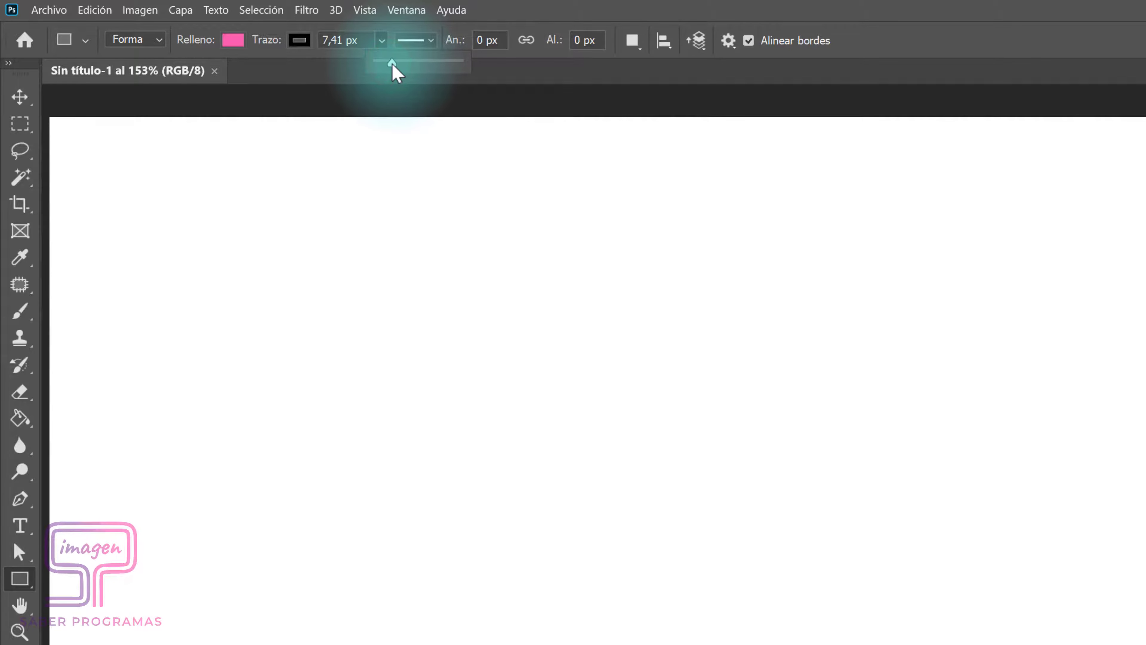
pyautogui.click(421, 39)
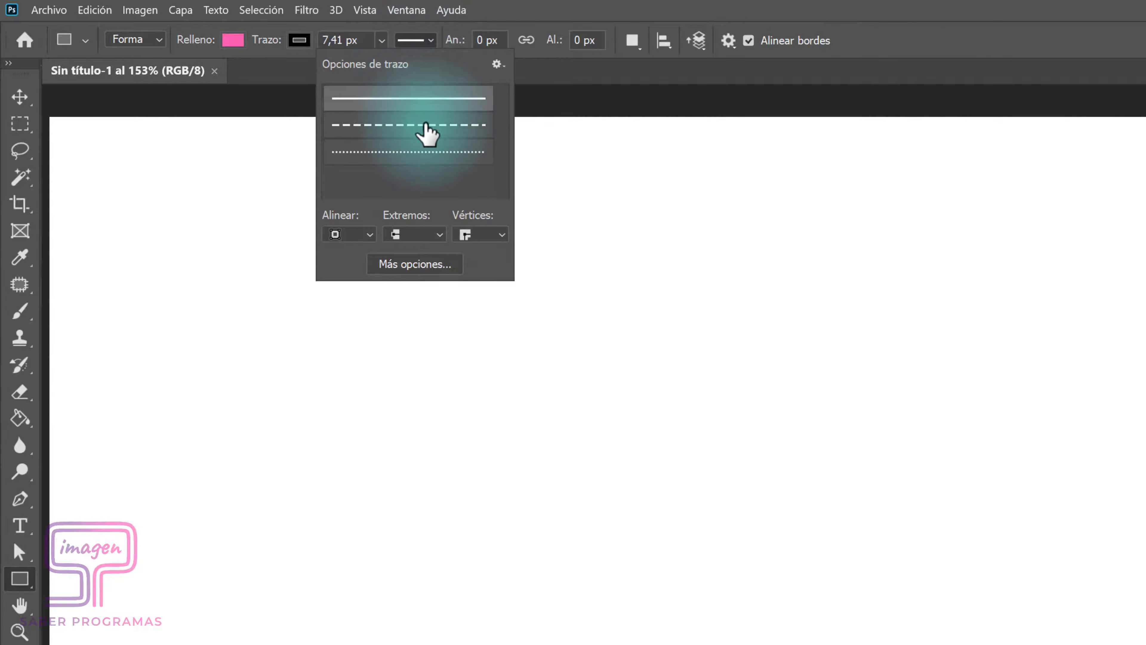
pyautogui.click(424, 125)
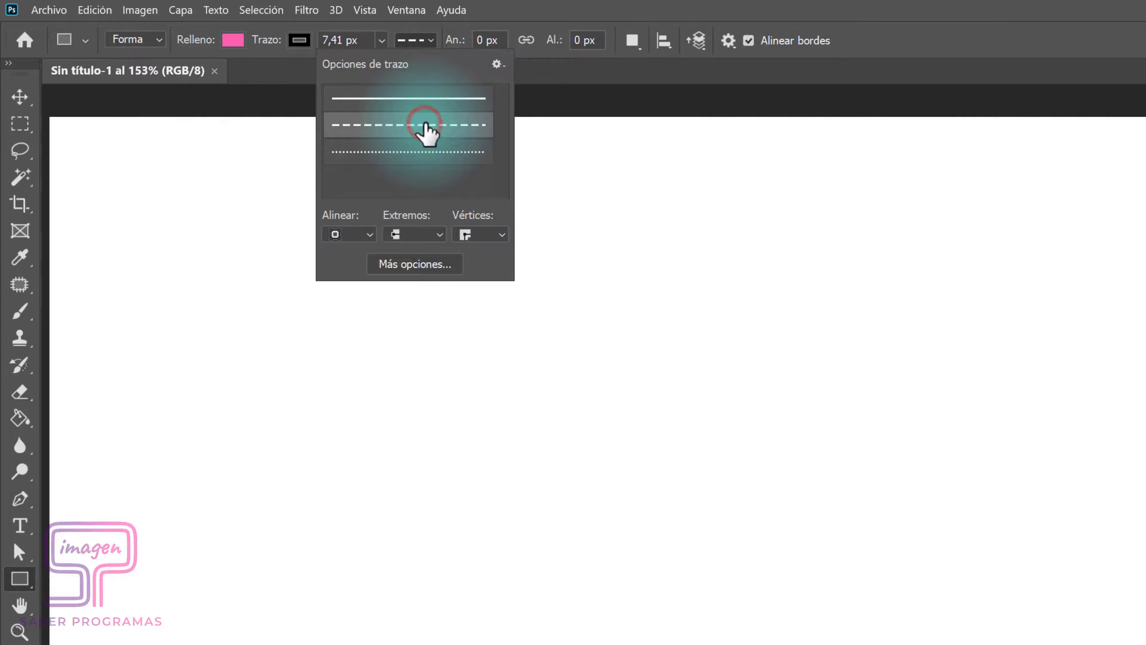
pyautogui.click(423, 149)
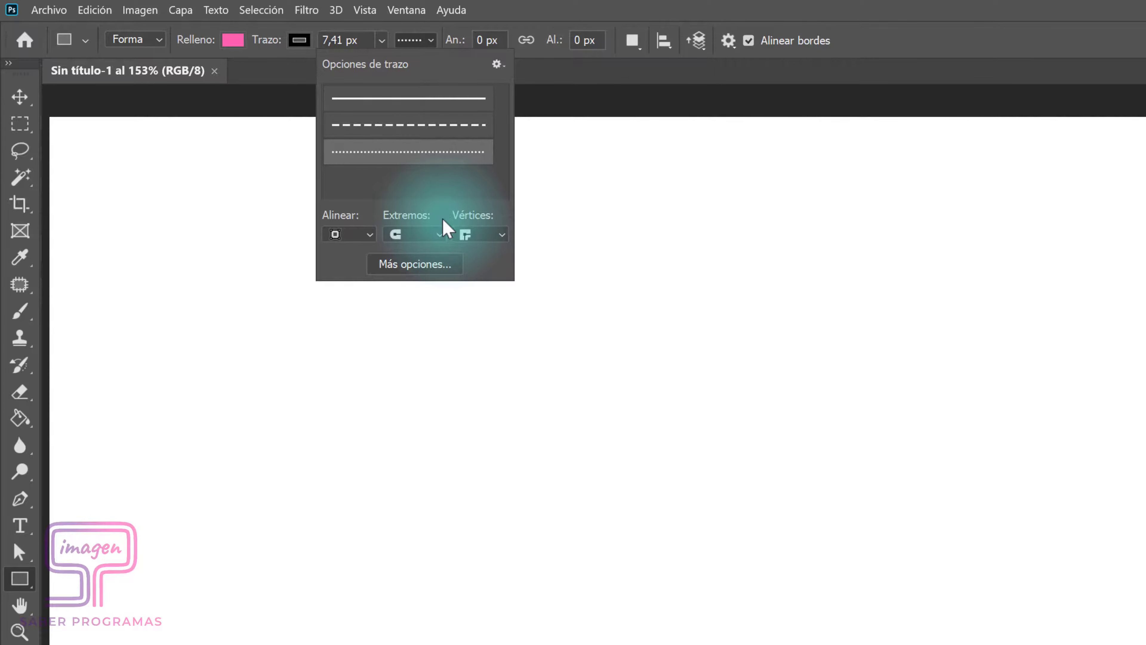
pyautogui.click(473, 30)
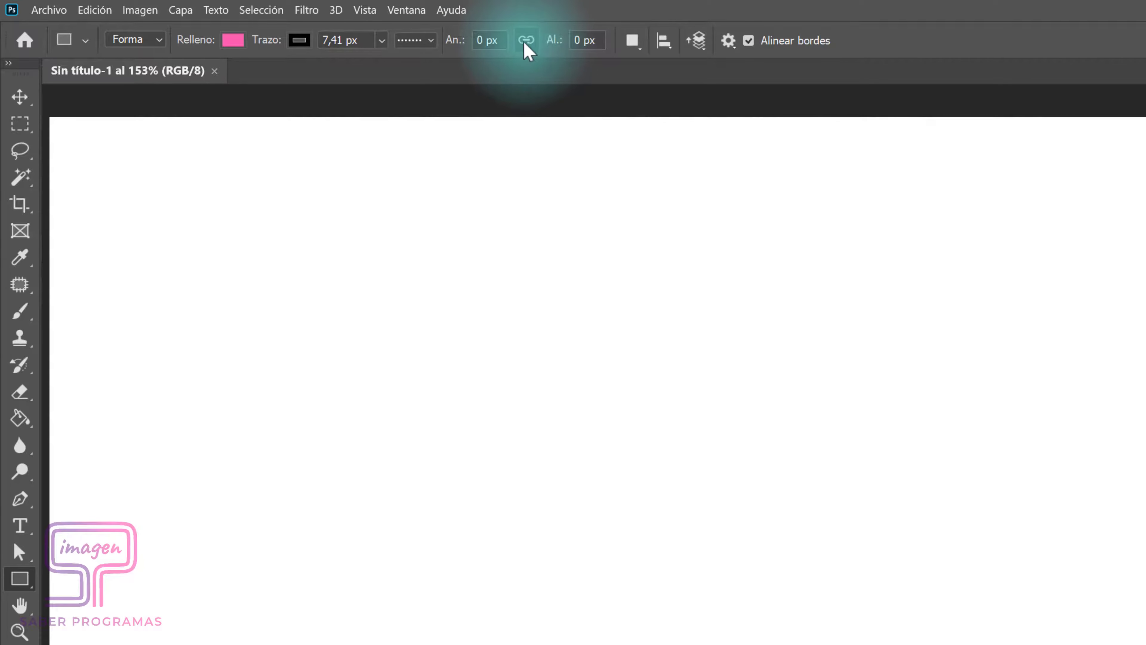
# - Create an exact-size 100 × 150 px rectangle on the canvas
pyautogui.click(526, 40)
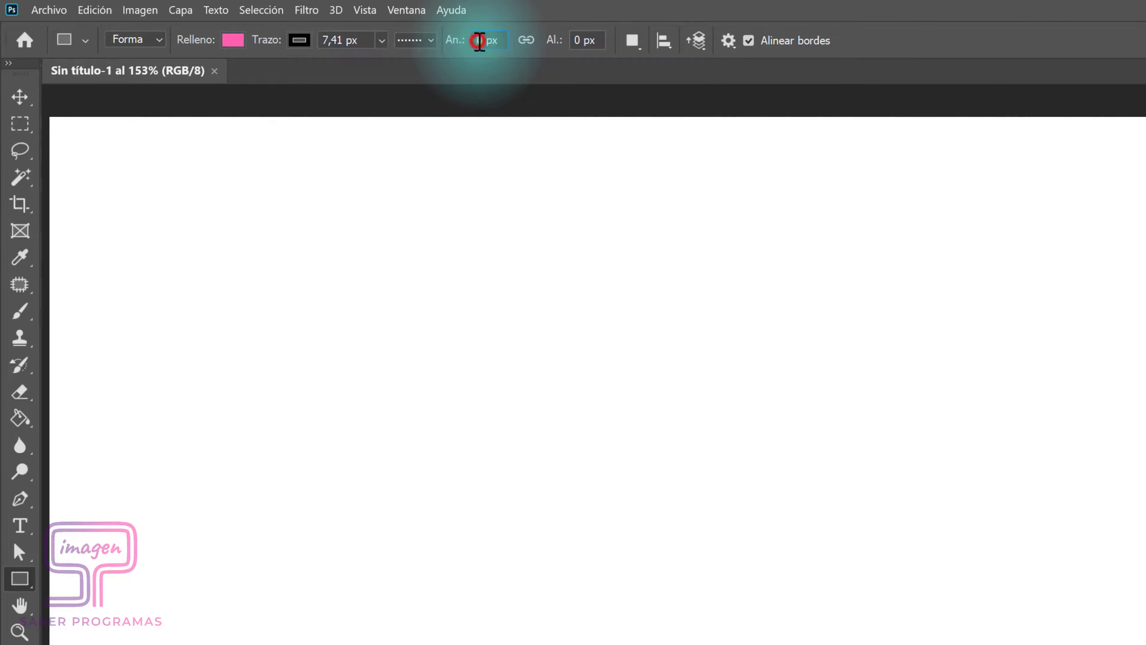
pyautogui.write('100')
pyautogui.press('Tab')
pyautogui.write('150')
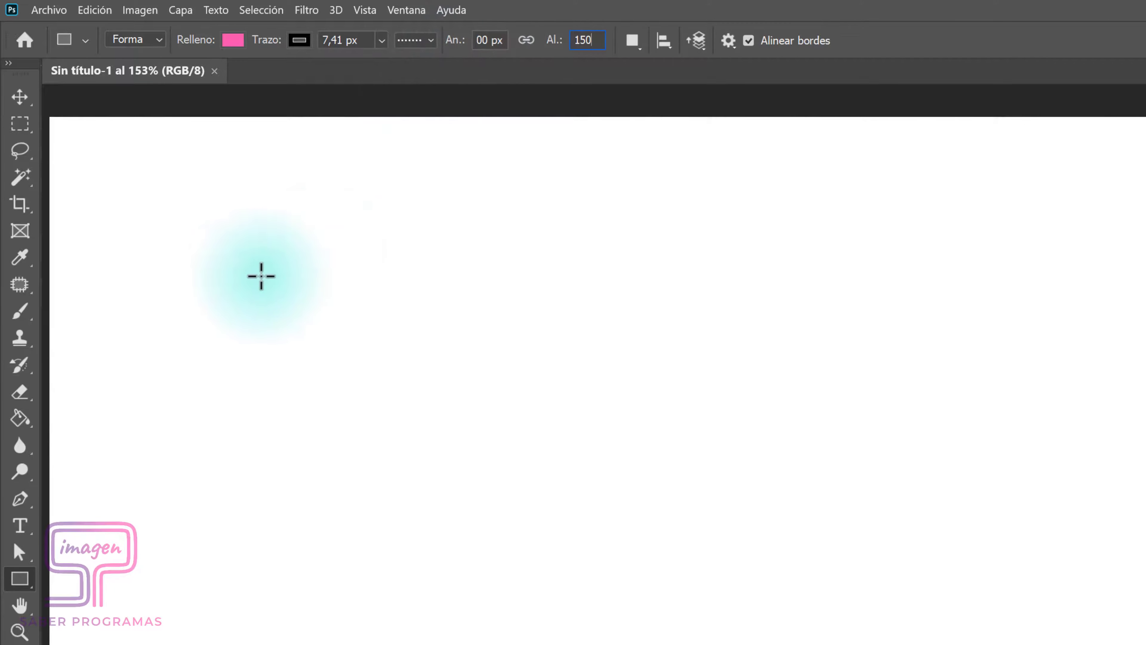
pyautogui.click(202, 229)
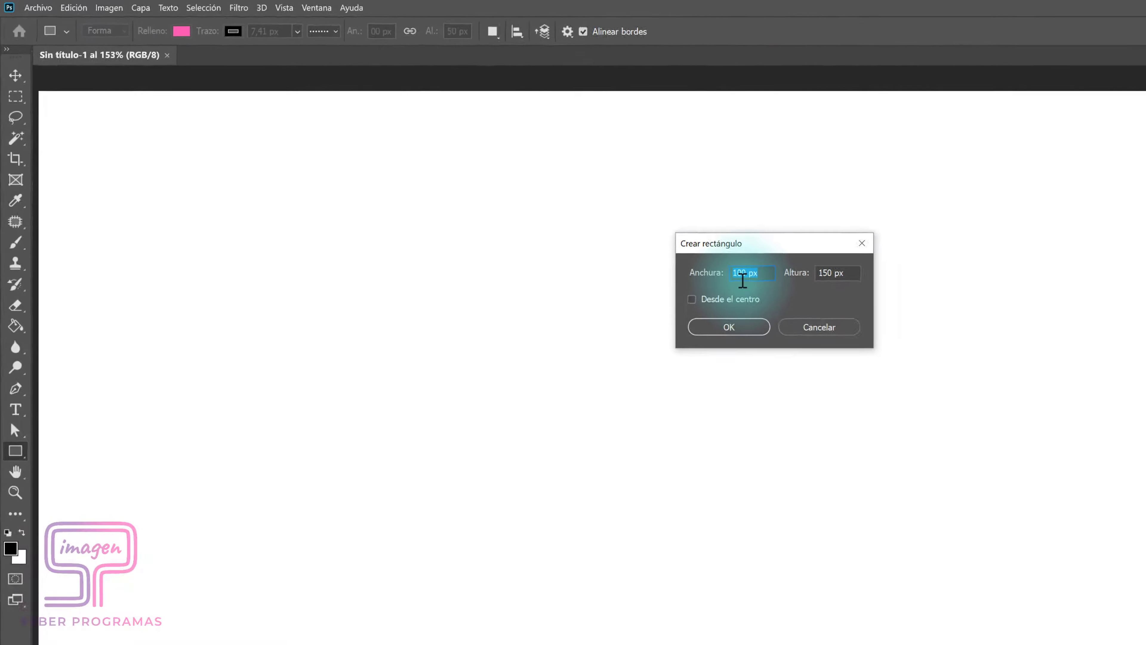
pyautogui.click(550, 246)
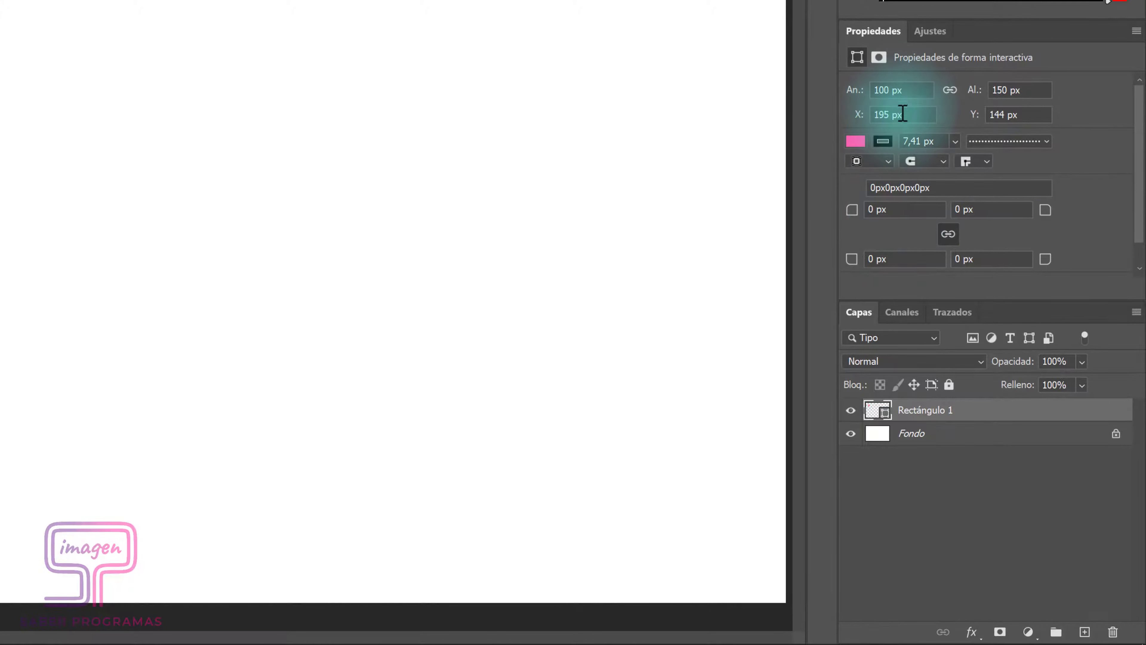
# - Change the rectangle's width to 200 px in the Properties panel
pyautogui.doubleClick(892, 92)
pyautogui.write('200')
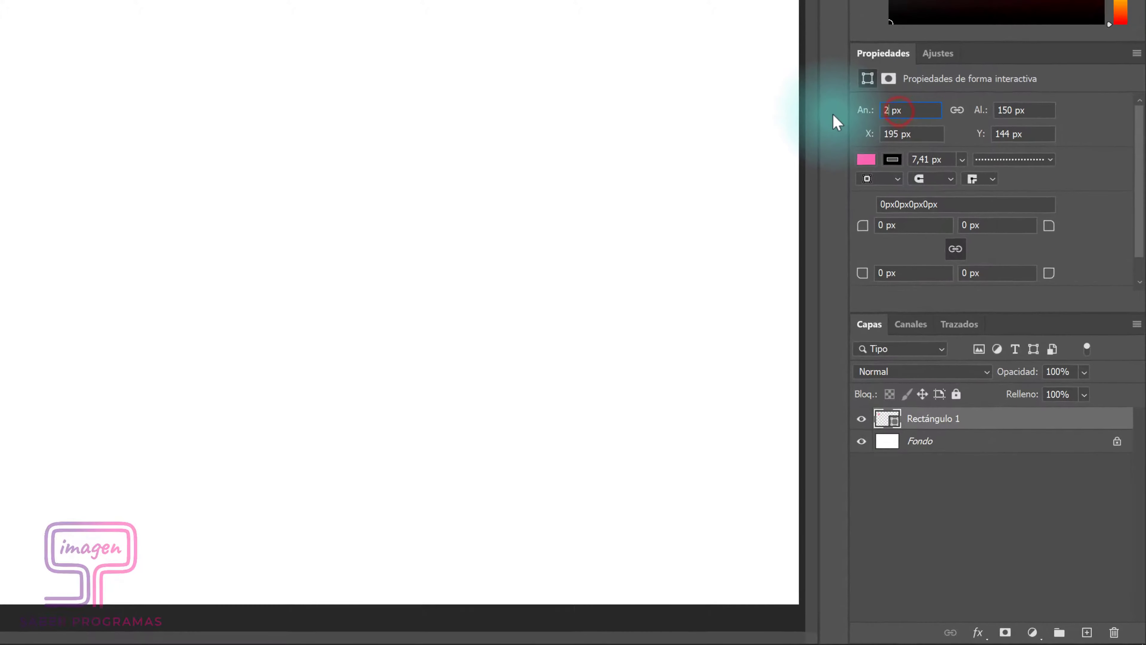
pyautogui.press('Return')
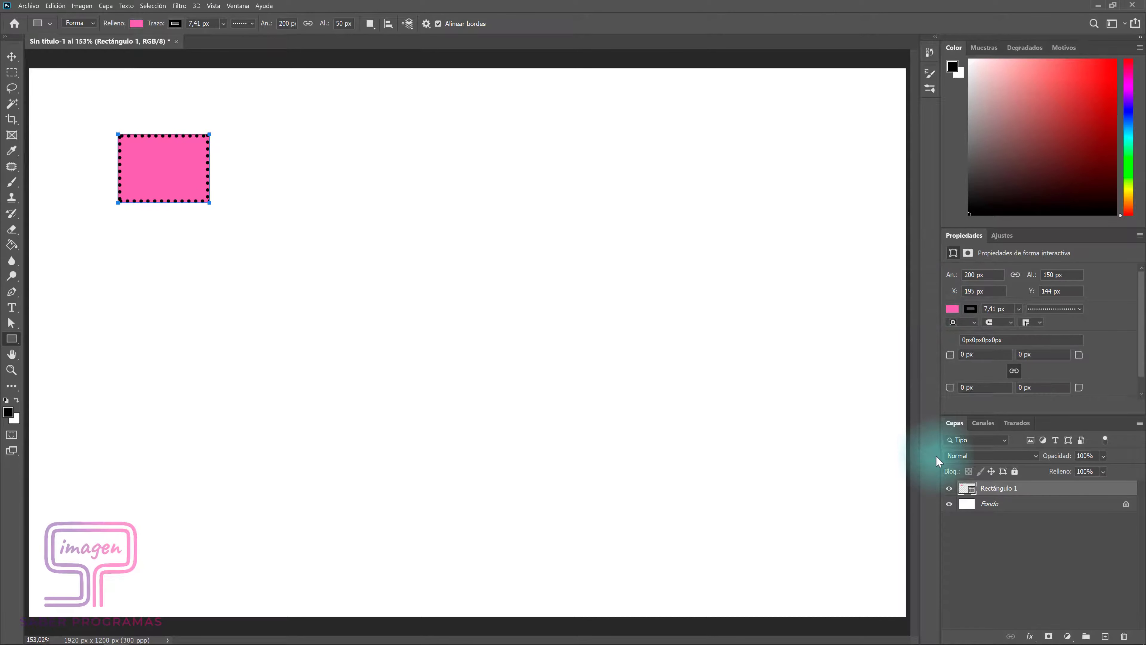
# - Draw a Shift-constrained 334 × 334 px square right of the first rectangle
pyautogui.click(235, 6)
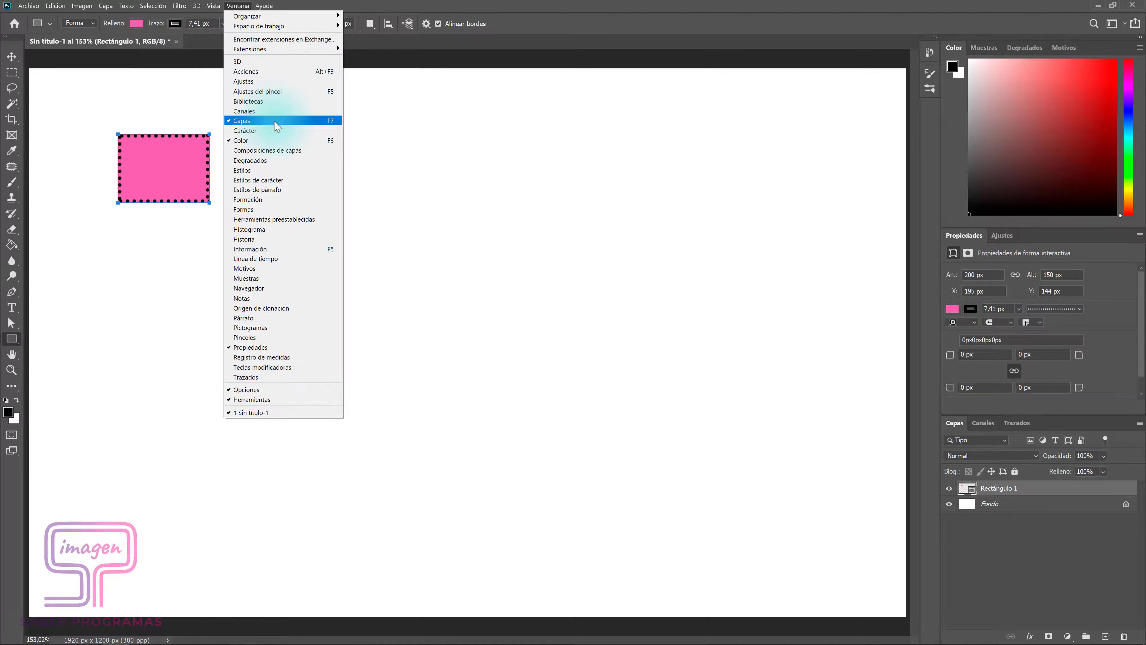
pyautogui.click(401, 315)
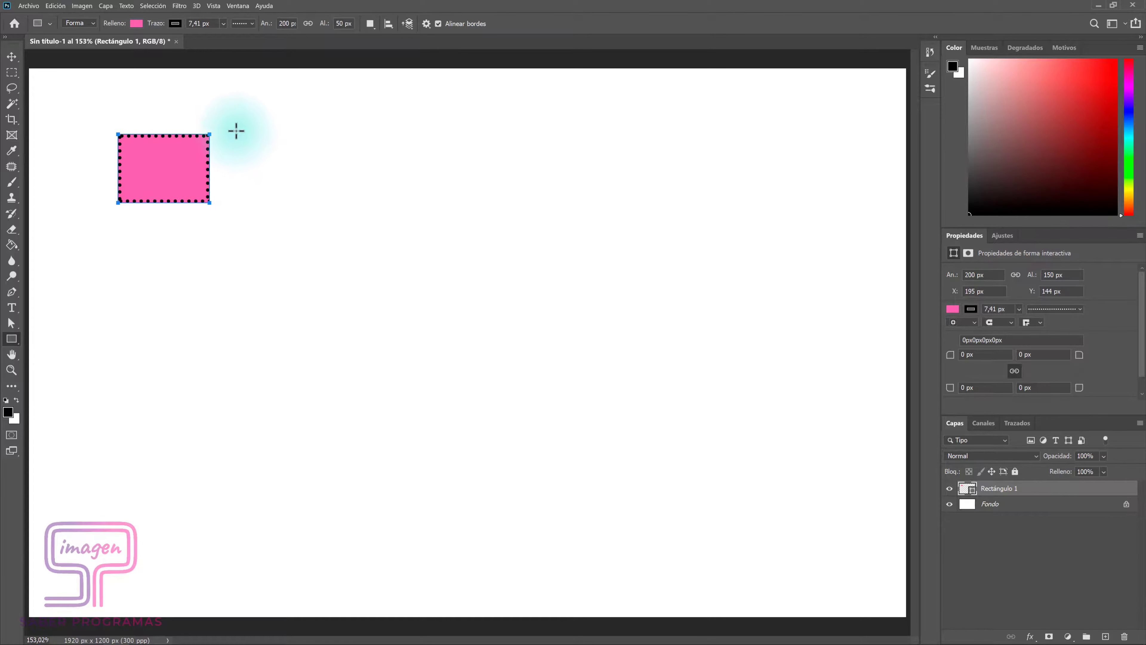
pyautogui.moveTo(232, 131); pyautogui.dragTo(431, 269)
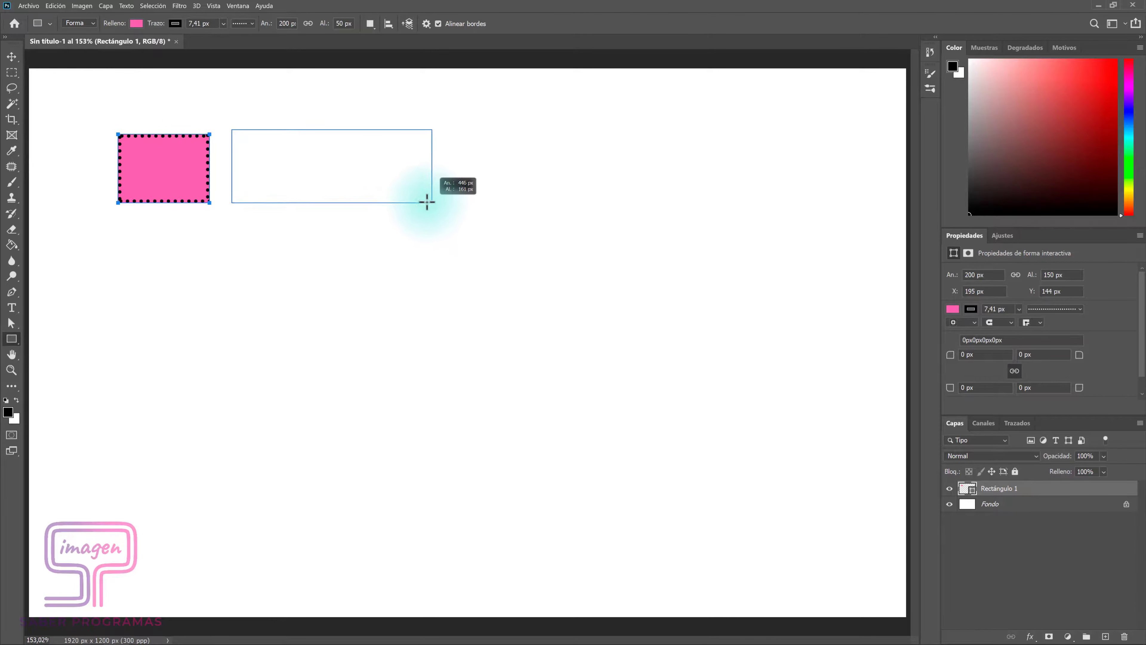
pyautogui.moveTo(431, 270)
pyautogui.mouseDown()
pyautogui.moveTo(395, 273)
pyautogui.moveTo(446, 255)
pyautogui.mouseUp()
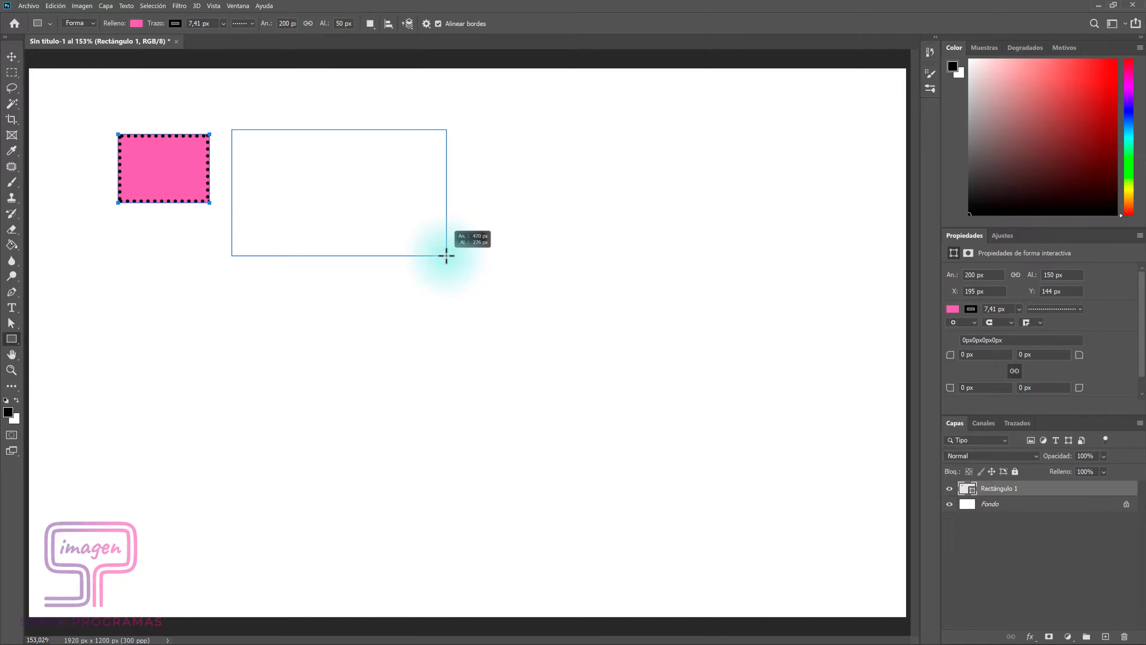
pyautogui.press('shift')
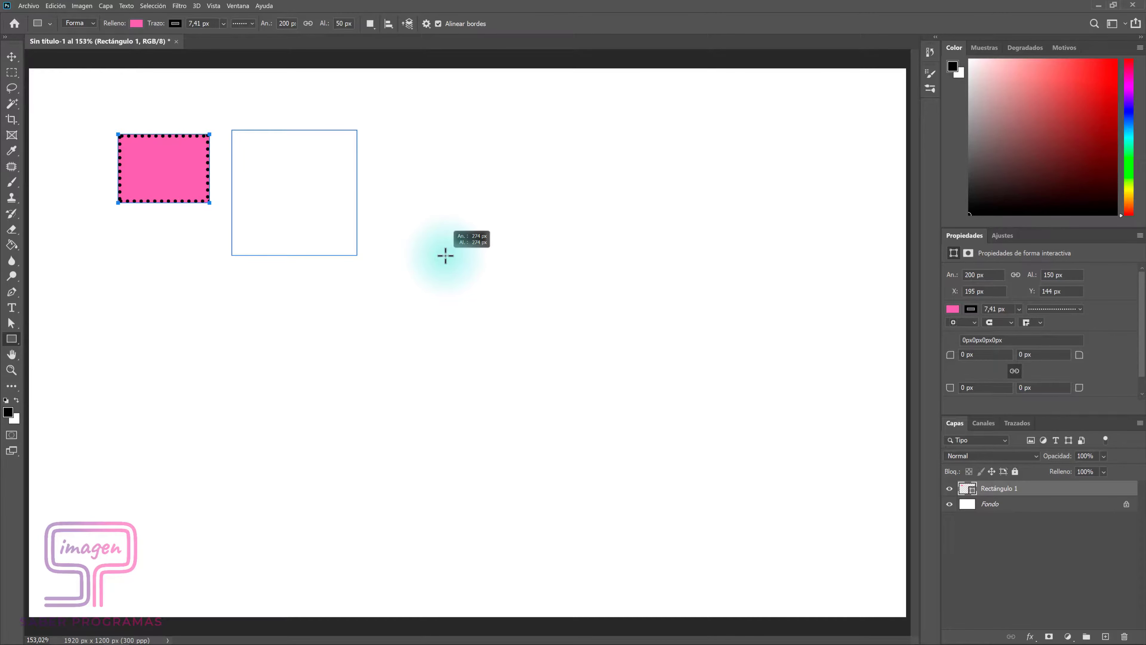
pyautogui.moveTo(445, 258)
pyautogui.mouseDown()
pyautogui.moveTo(468, 330)
pyautogui.moveTo(397, 280)
pyautogui.mouseUp()
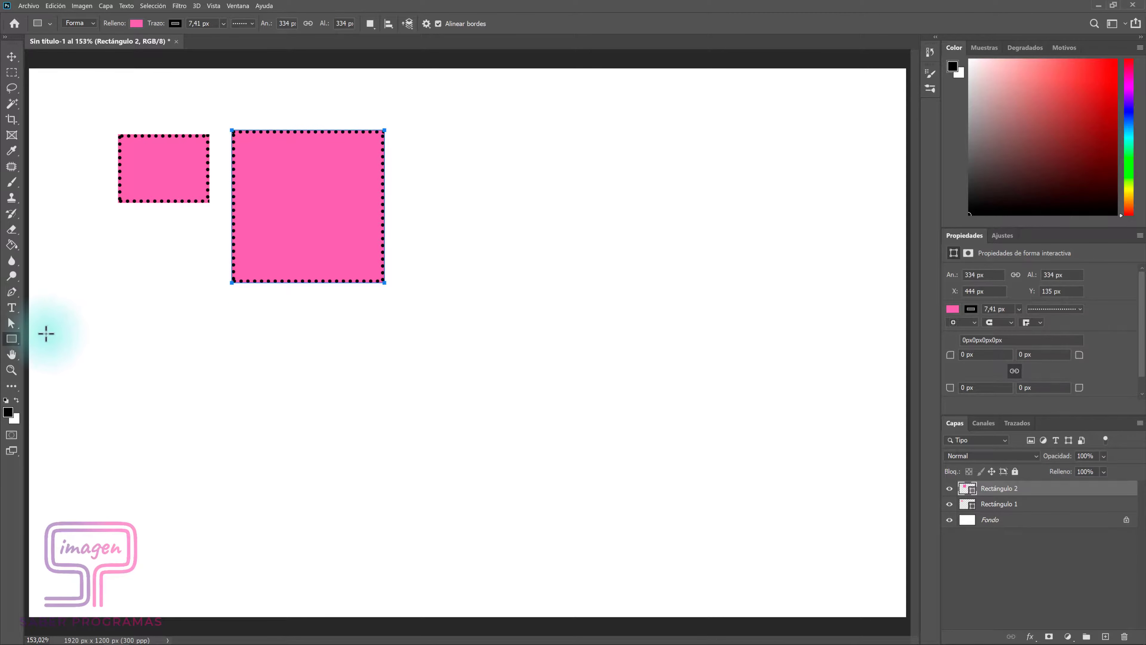
# - Draw a 478 × 350 px rounded rectangle with 50 px corner radius
pyautogui.rightClick(12, 339)
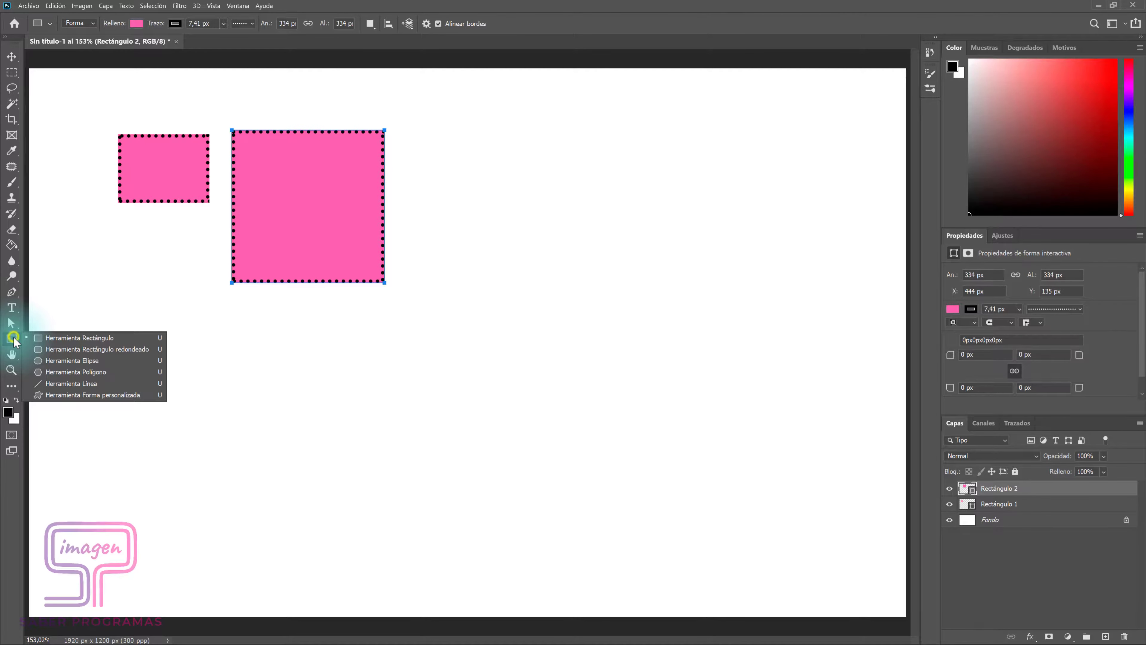
pyautogui.click(73, 350)
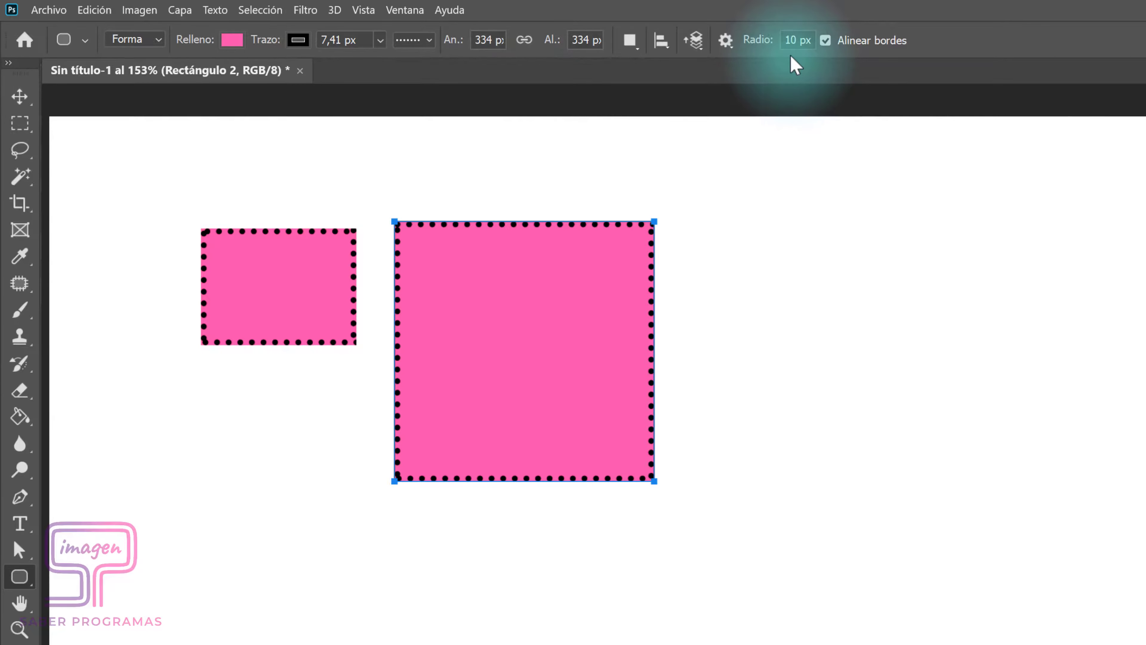
pyautogui.click(796, 41)
pyautogui.write('50')
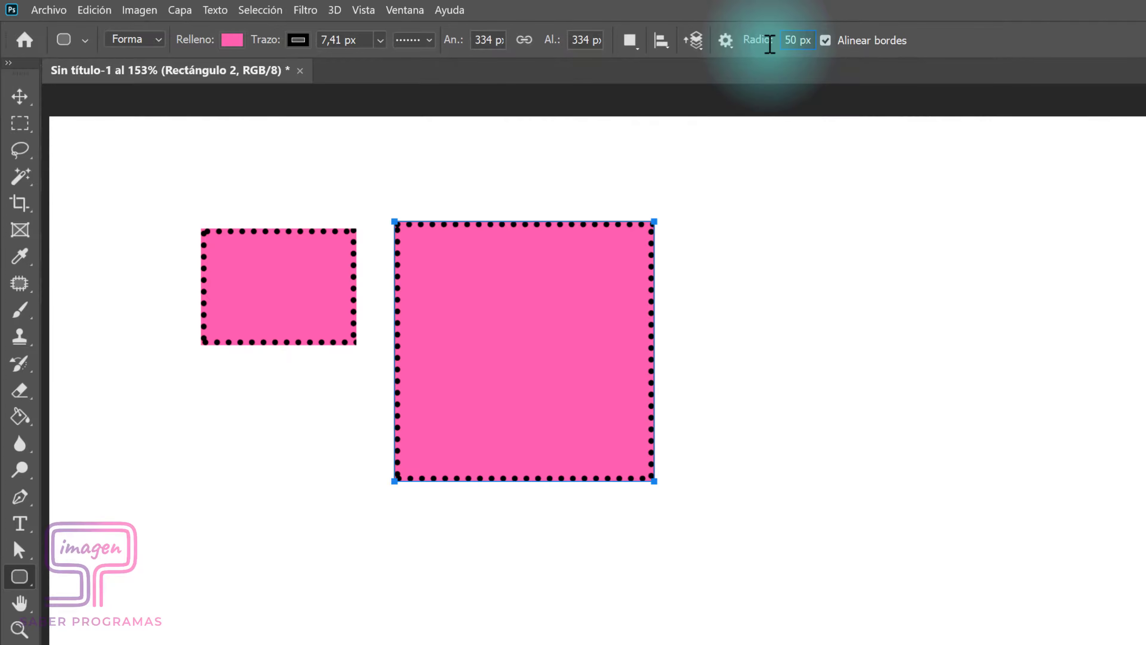
pyautogui.moveTo(745, 217)
pyautogui.mouseDown()
pyautogui.moveTo(1123, 506)
pyautogui.moveTo(1113, 489)
pyautogui.mouseUp()
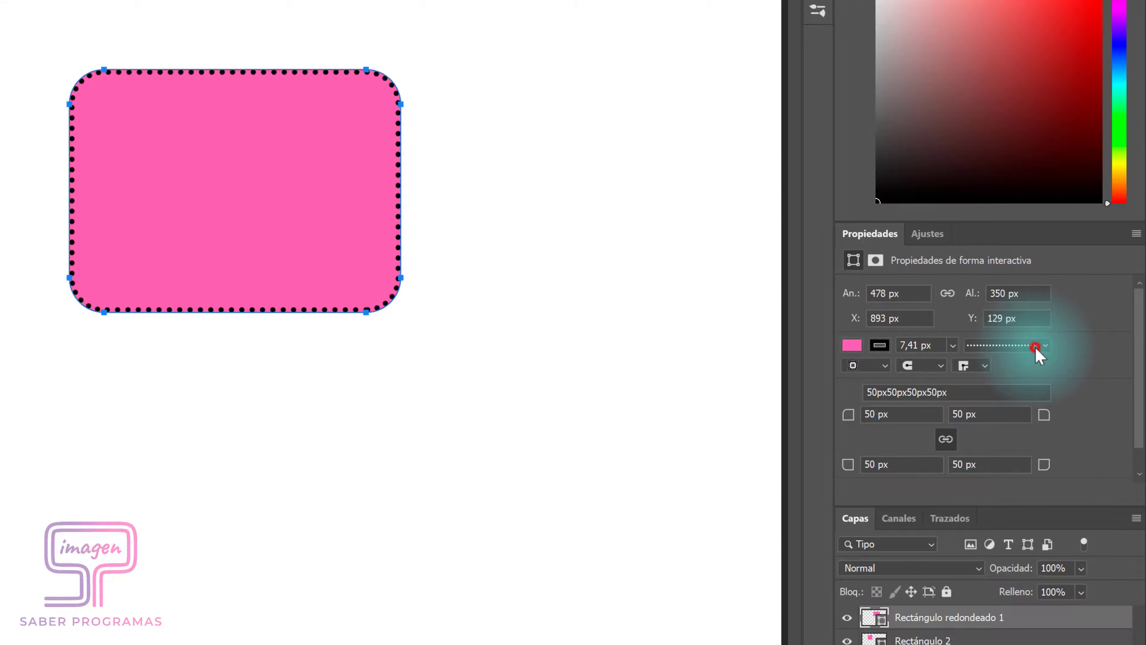
# - Change the rounded rectangle's outline to solid, 10,14 px wide
pyautogui.click(1034, 347)
pyautogui.click(1011, 397)
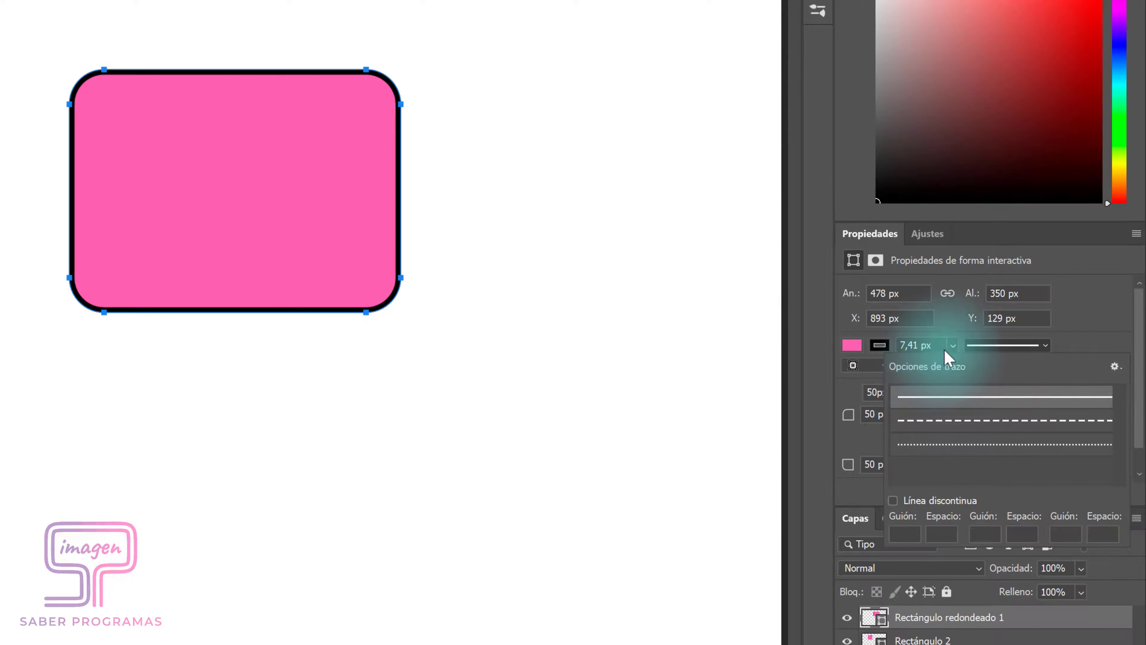
pyautogui.click(951, 346)
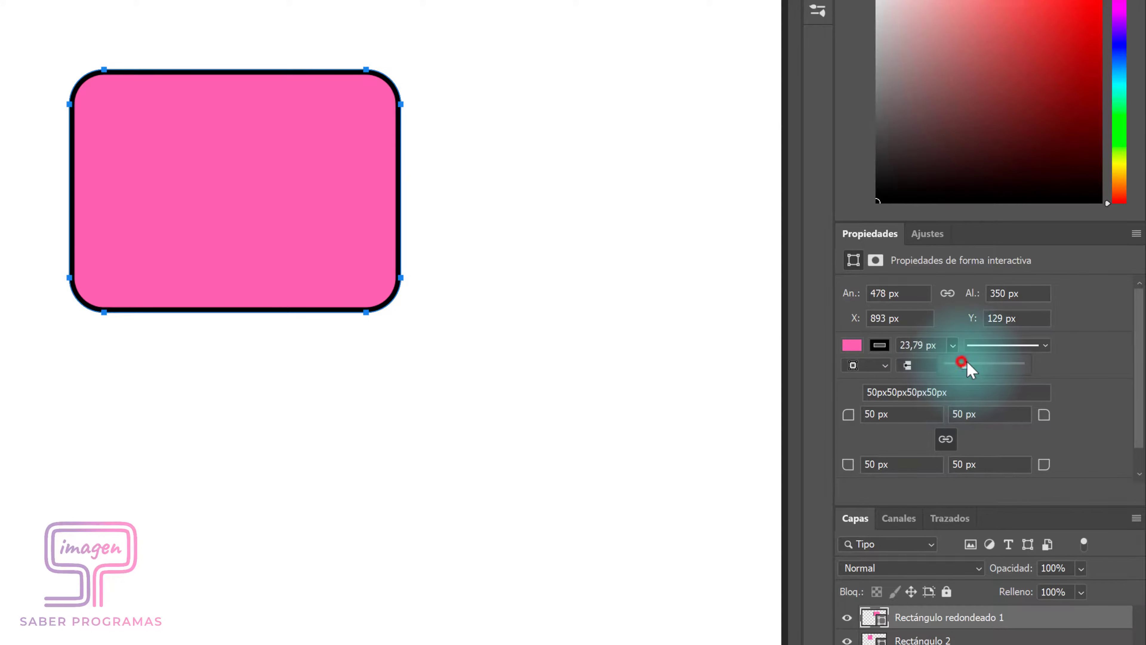
pyautogui.moveTo(968, 360); pyautogui.dragTo(957, 364)
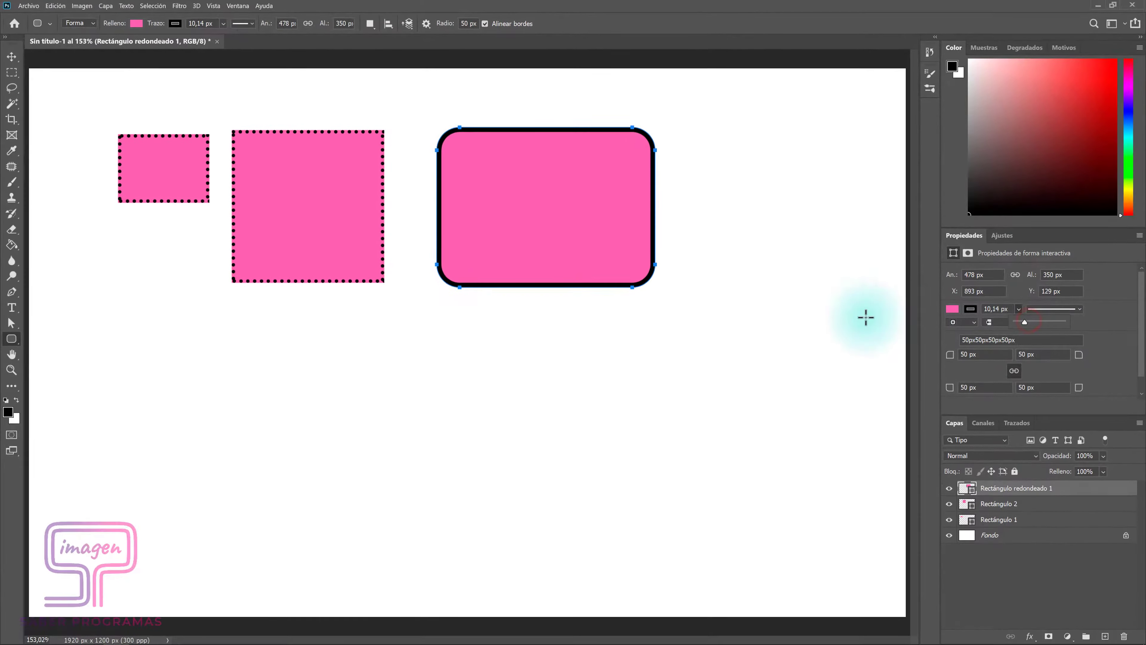
pyautogui.rightClick(10, 342)
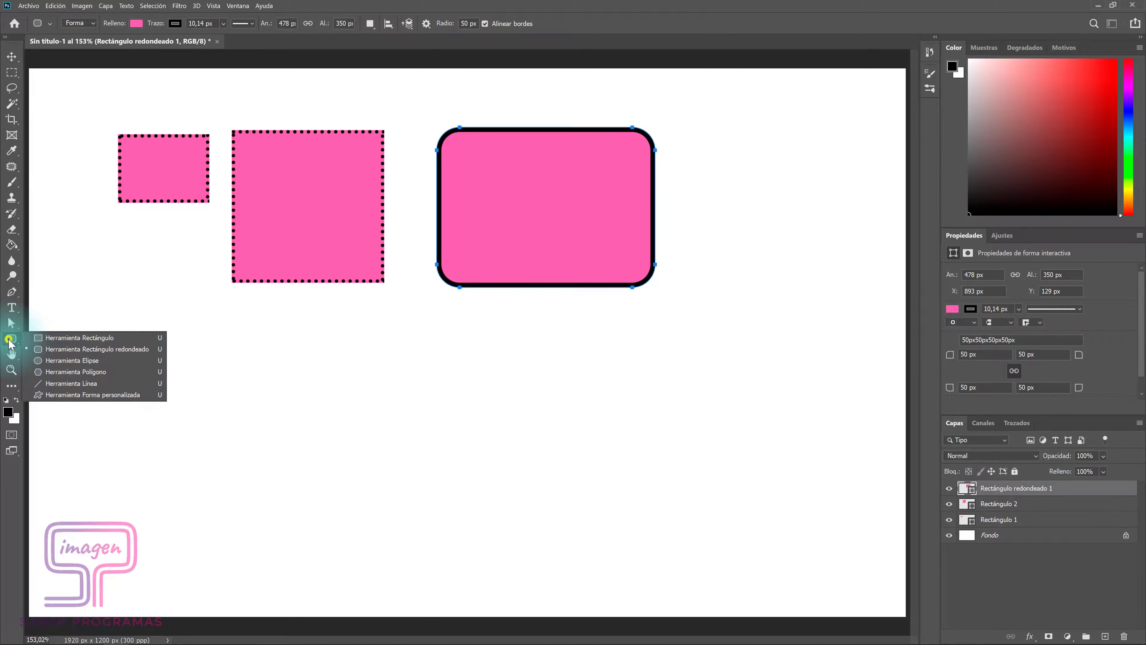
# - Draw a 260 × 535 px ellipse and an unfilled 410 px circle below the rectangles
pyautogui.click(107, 361)
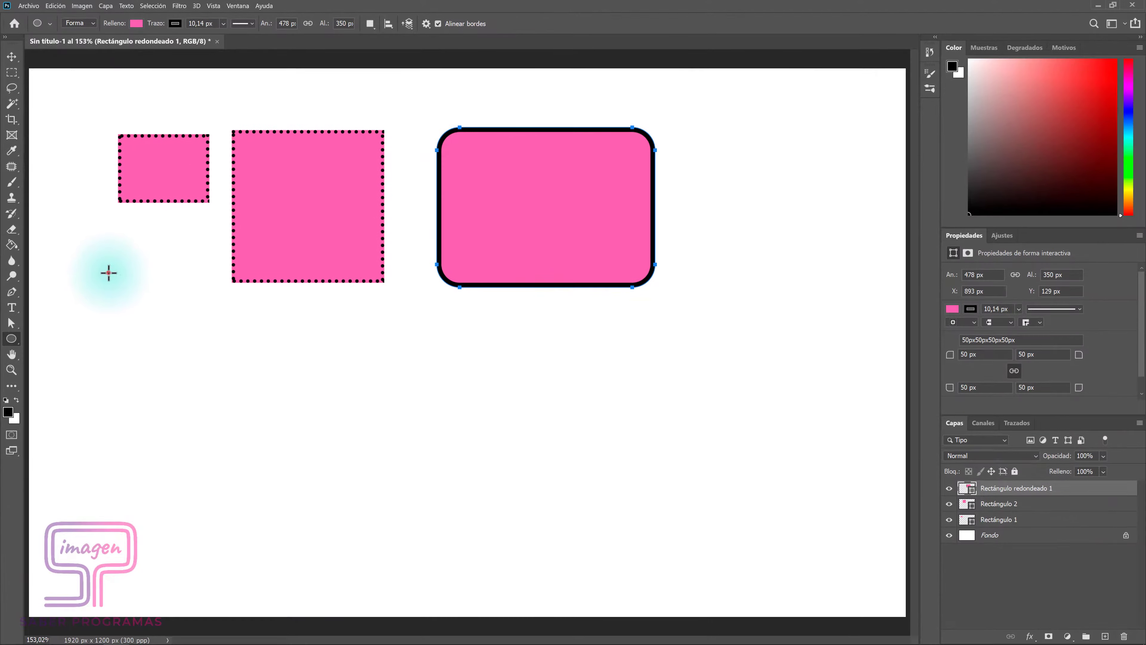
pyautogui.moveTo(109, 272)
pyautogui.mouseDown()
pyautogui.moveTo(185, 375)
pyautogui.moveTo(247, 494)
pyautogui.moveTo(239, 520)
pyautogui.moveTo(226, 517)
pyautogui.moveTo(350, 401)
pyautogui.moveTo(449, 287)
pyautogui.mouseUp()
pyautogui.press('shift')
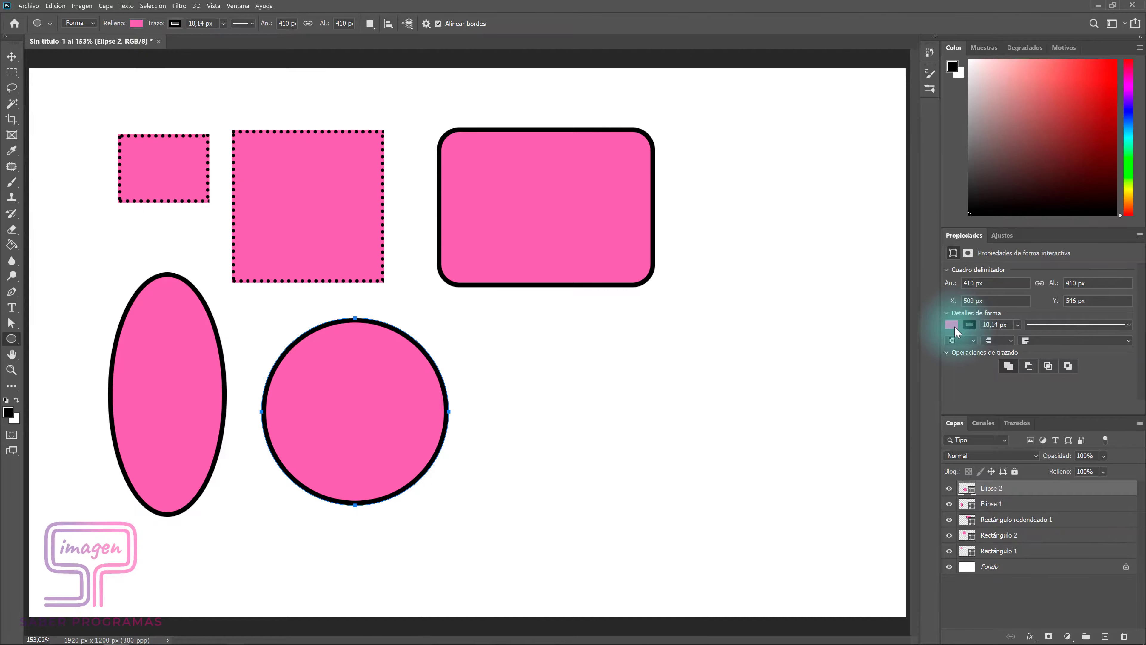
pyautogui.click(952, 325)
pyautogui.click(959, 346)
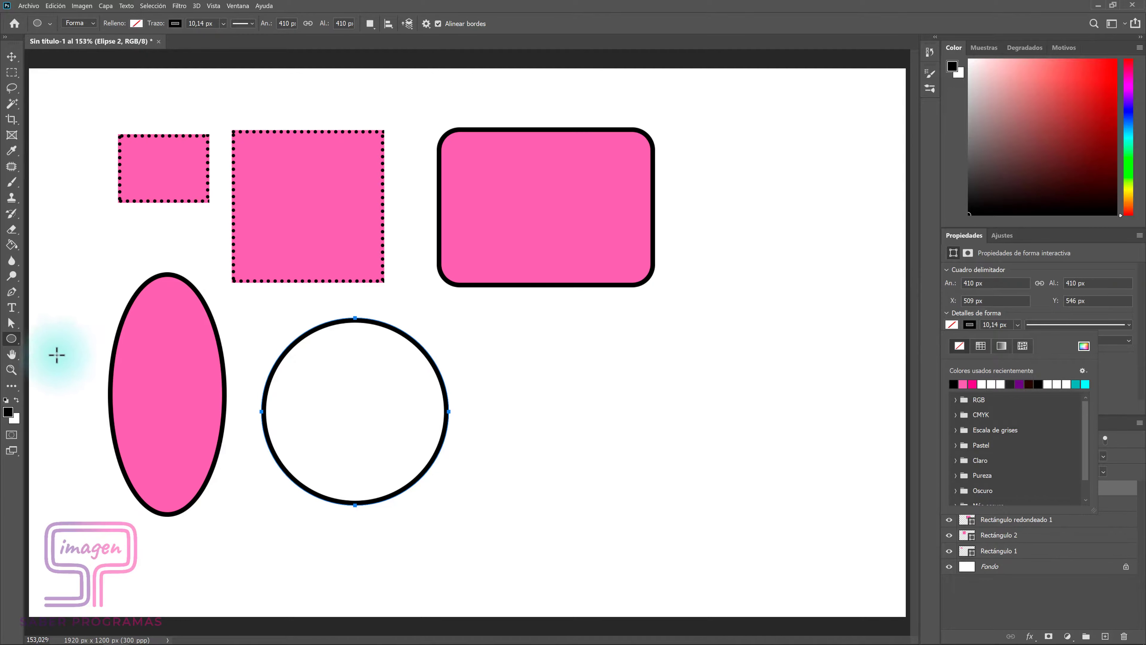
pyautogui.rightClick(12, 339)
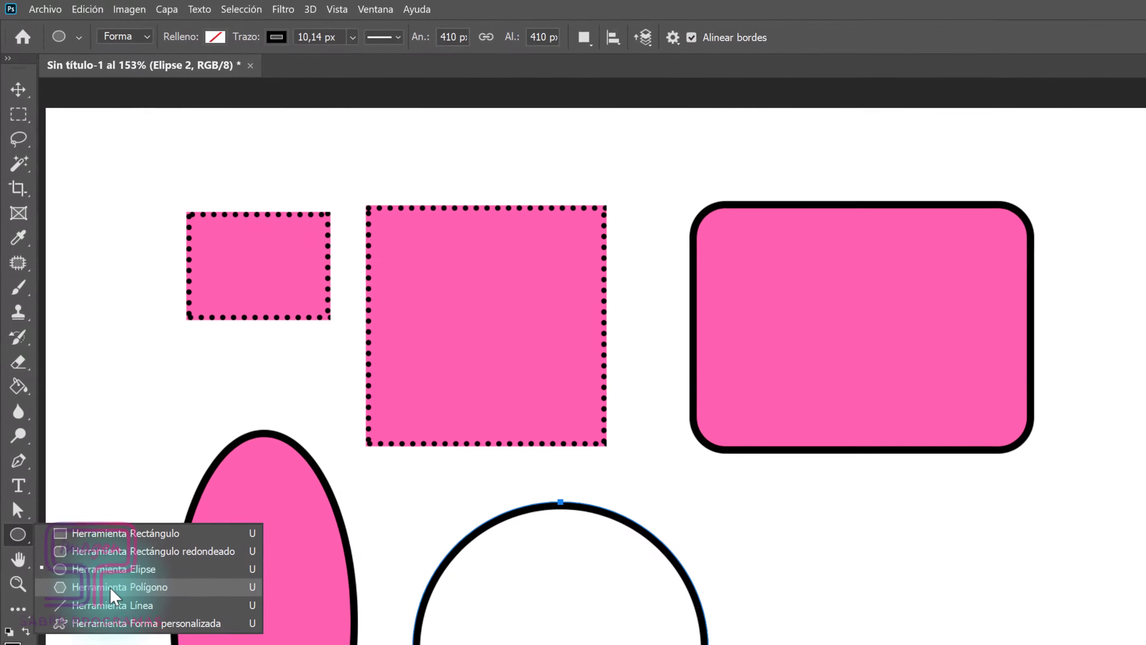
# - Draw an upright three-sided polygon triangle right of the circle
pyautogui.click(111, 588)
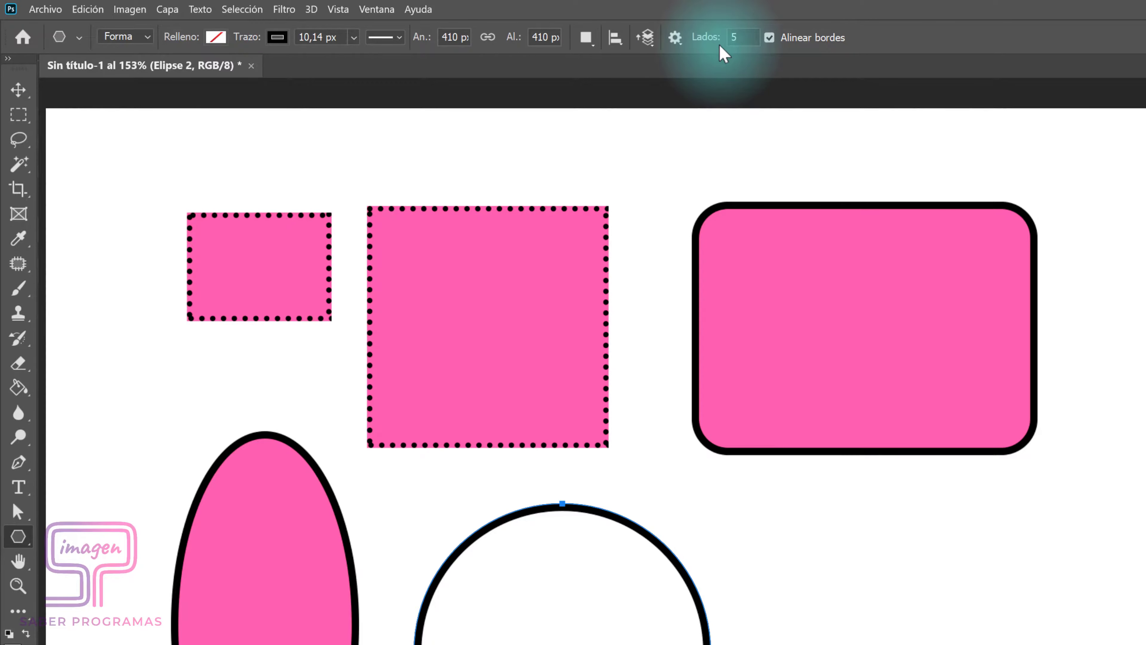
pyautogui.click(744, 40)
pyautogui.write('3')
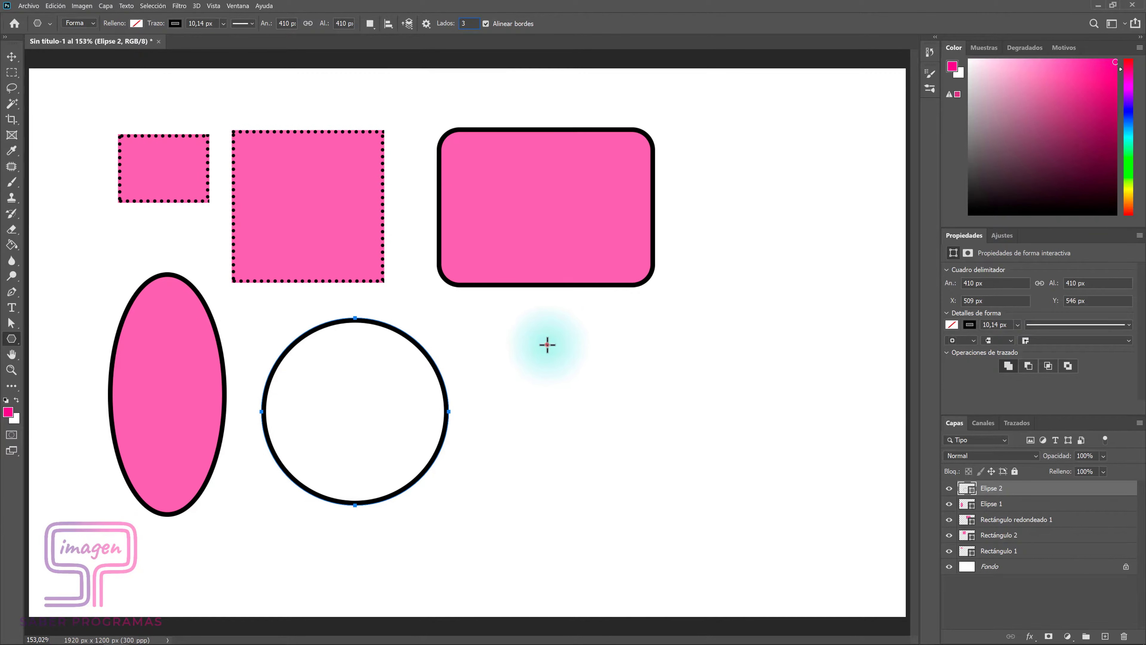
pyautogui.moveTo(547, 344); pyautogui.dragTo(580, 470)
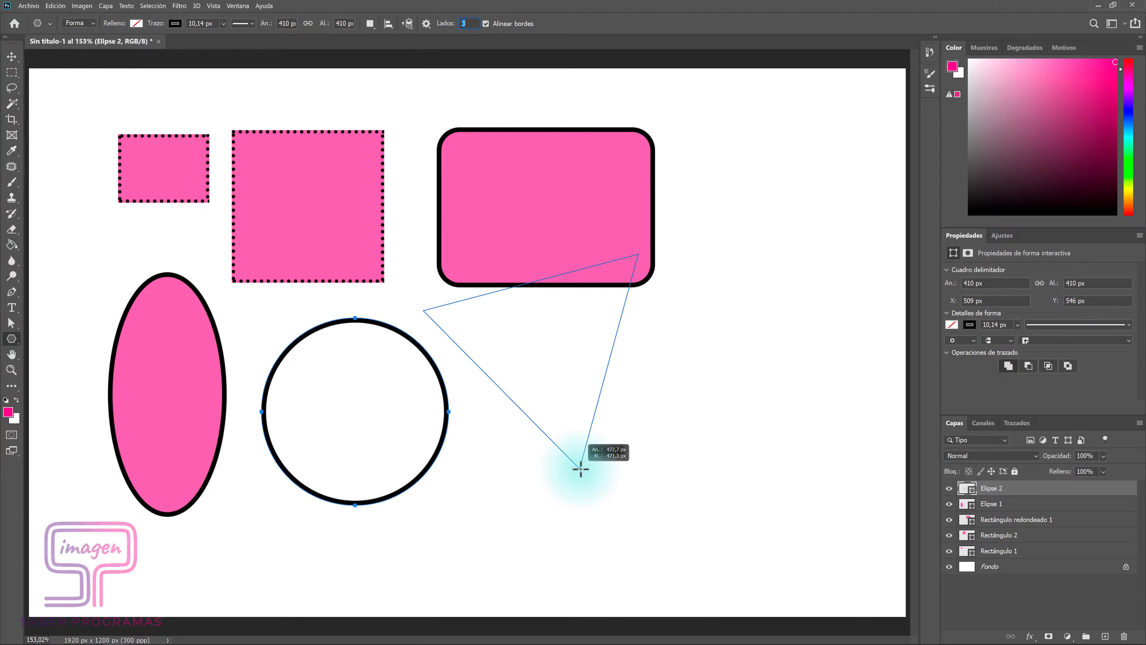
pyautogui.press('shift')
pyautogui.moveTo(581, 470)
pyautogui.mouseDown()
pyautogui.moveTo(704, 422)
pyautogui.moveTo(562, 175)
pyautogui.moveTo(578, 499)
pyautogui.moveTo(582, 433)
pyautogui.mouseUp()
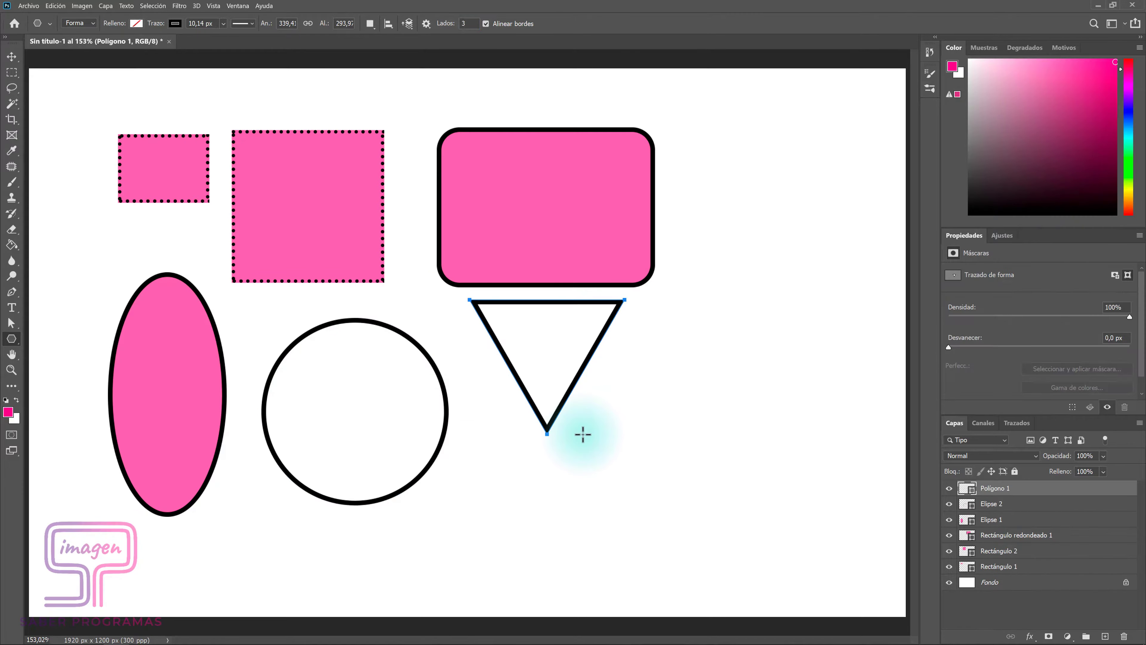
# - Fill the triangle with a recent pink swatch
pyautogui.click(137, 23)
pyautogui.click(71, 81)
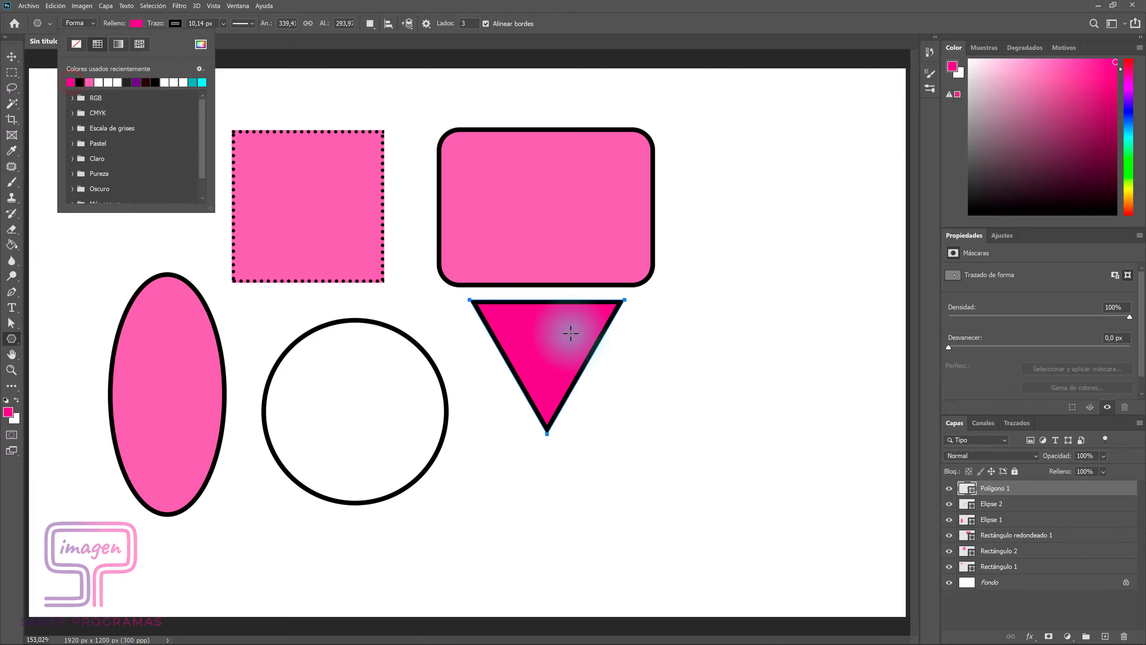
pyautogui.click(472, 48)
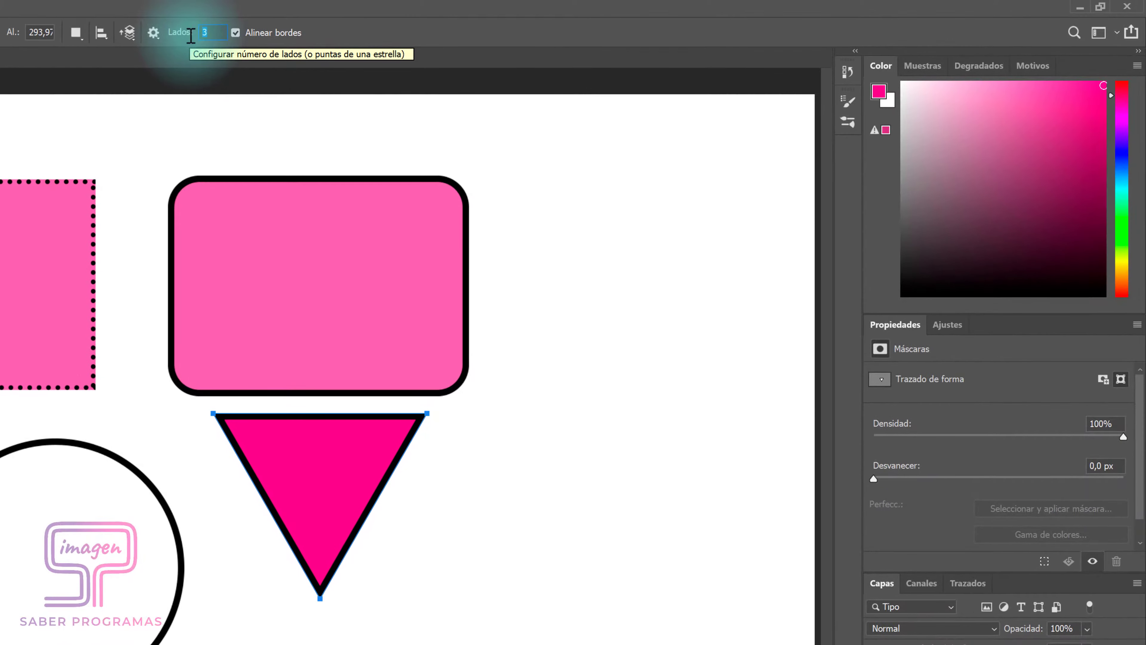
# - Draw a 402 px eight-sided octagon at the top right
pyautogui.write('8')
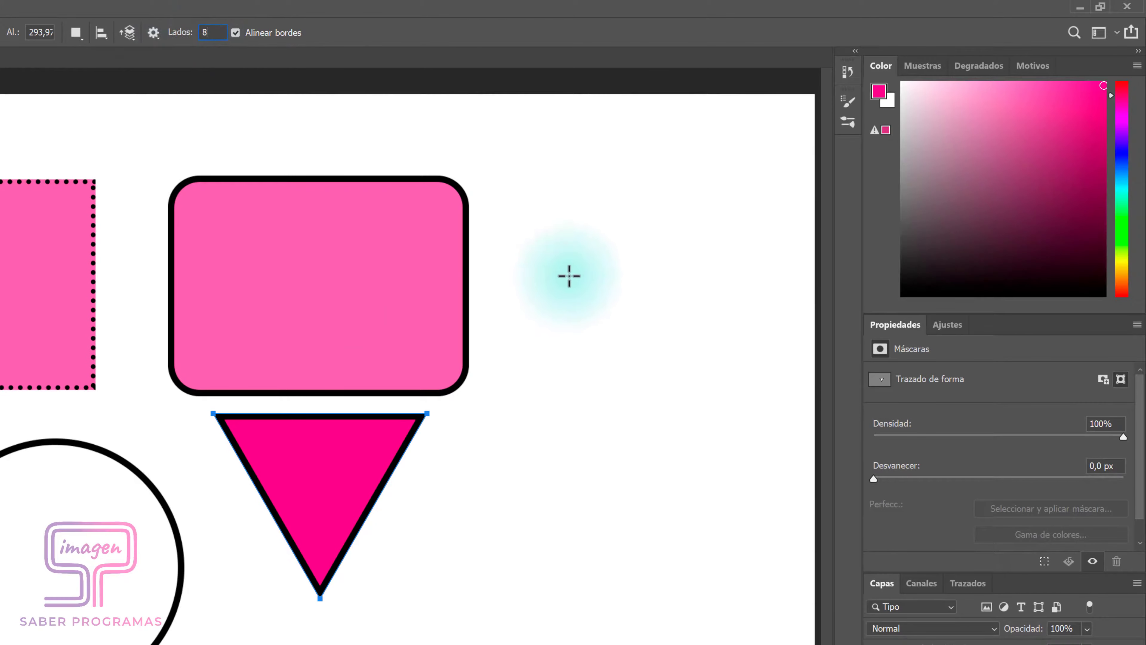
pyautogui.moveTo(641, 272); pyautogui.dragTo(695, 391)
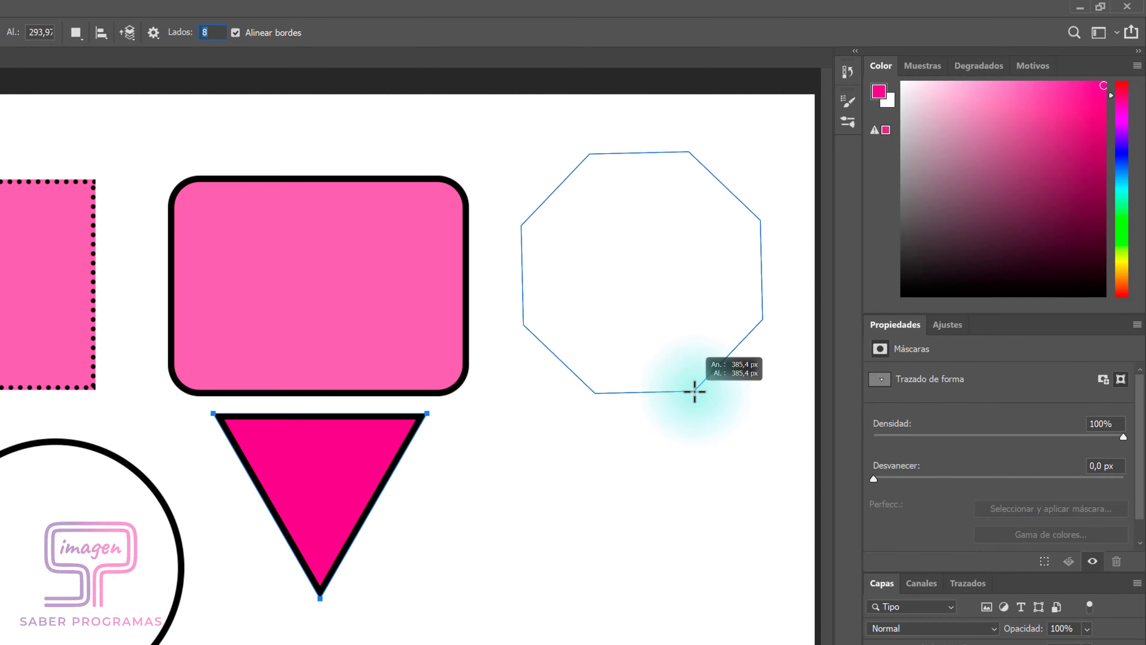
pyautogui.moveTo(694, 391); pyautogui.dragTo(626, 397)
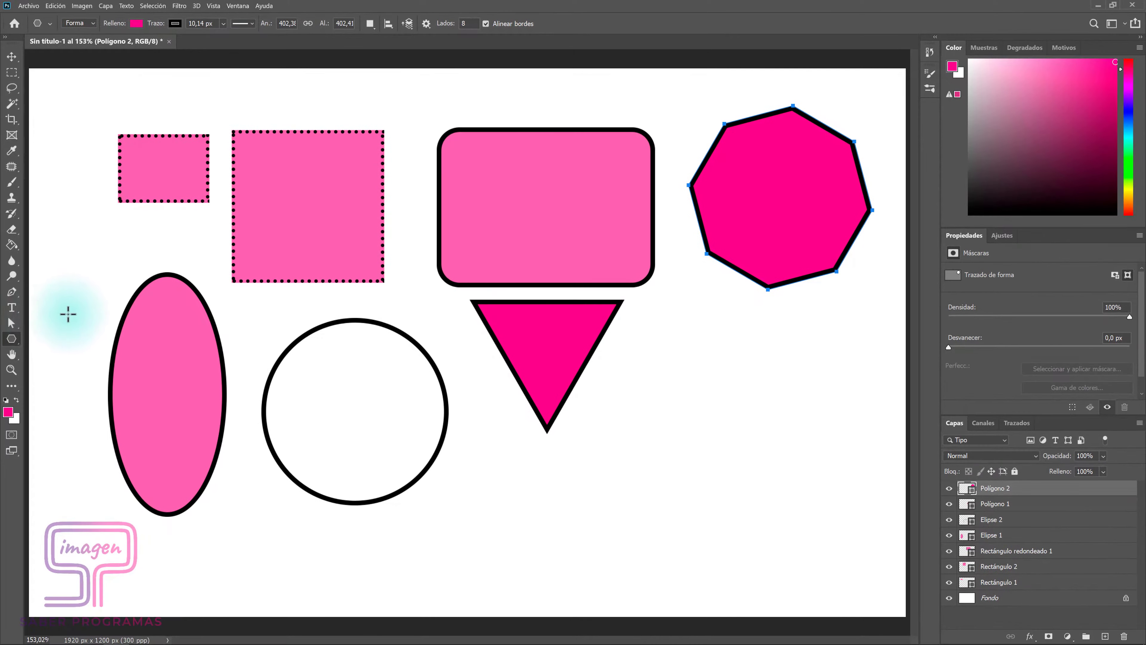
pyautogui.rightClick(12, 339)
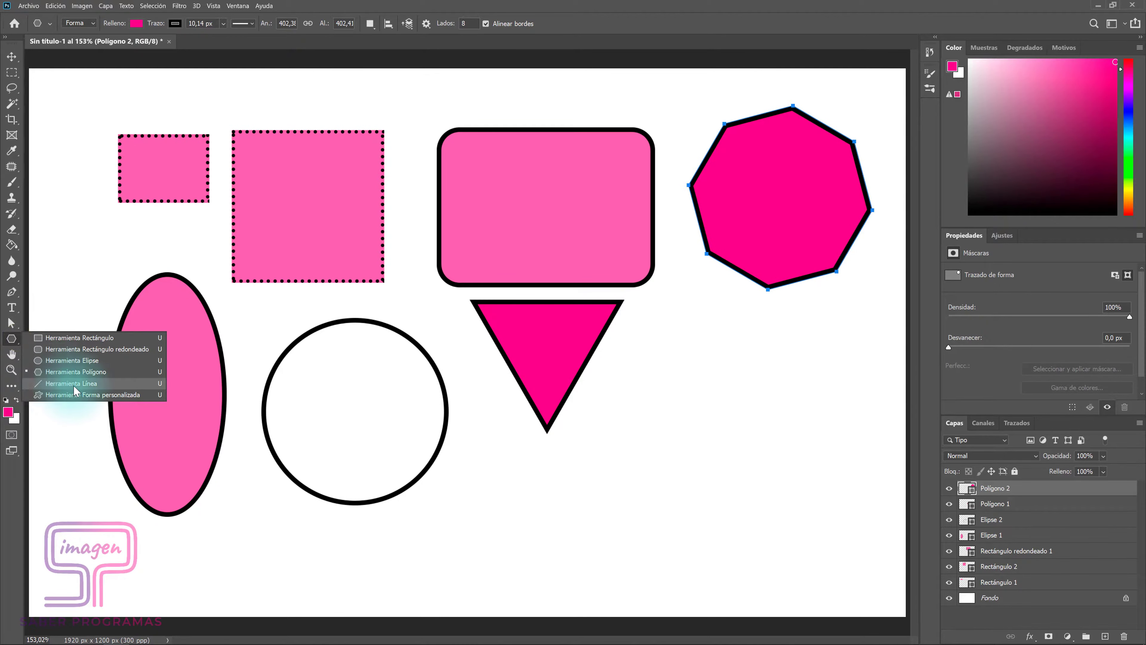
# - Draw a thin diagonal line, then 37 px pink diagonal, top and left-edge bars
pyautogui.click(123, 386)
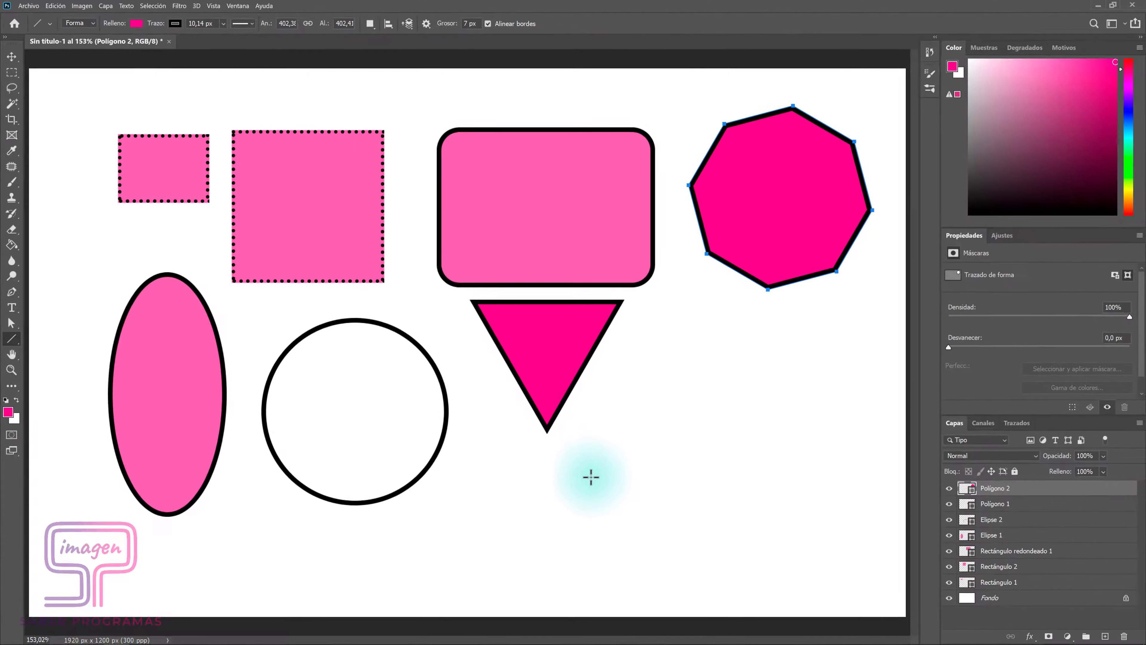
pyautogui.moveTo(590, 477); pyautogui.dragTo(679, 308)
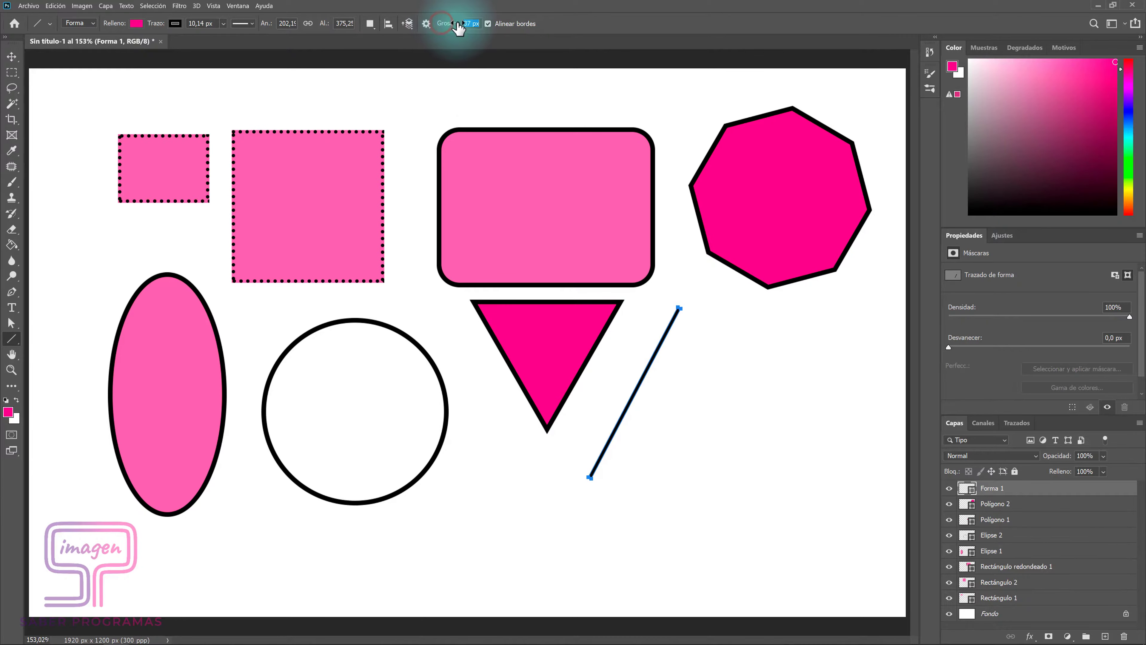
pyautogui.moveTo(709, 296); pyautogui.dragTo(865, 469)
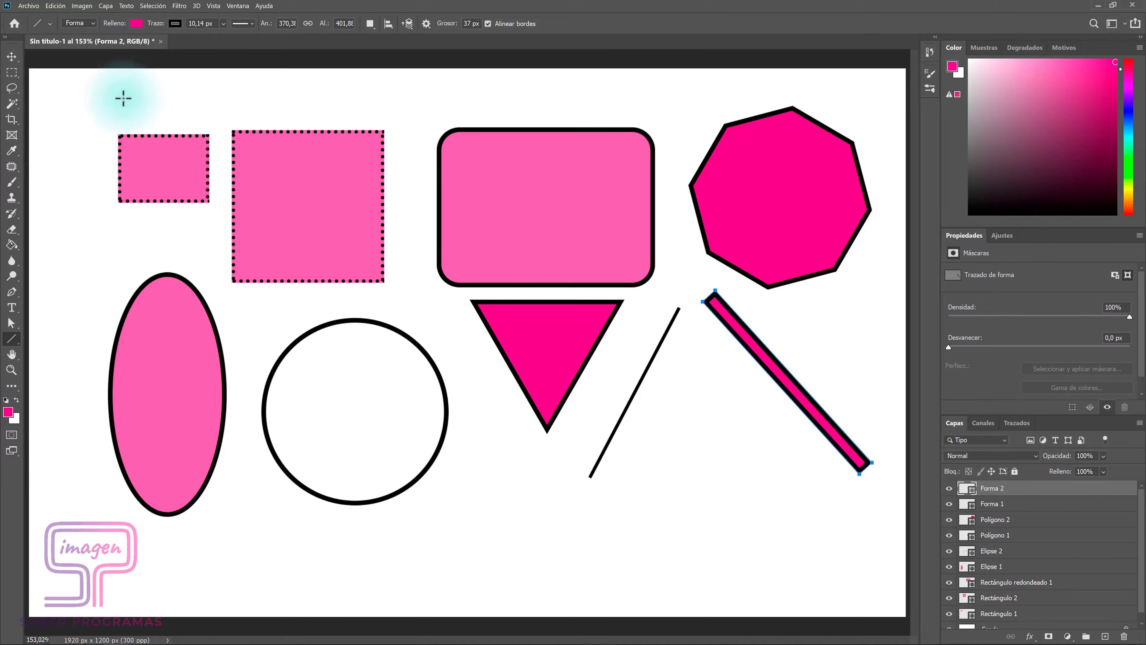
pyautogui.moveTo(109, 98); pyautogui.dragTo(409, 105)
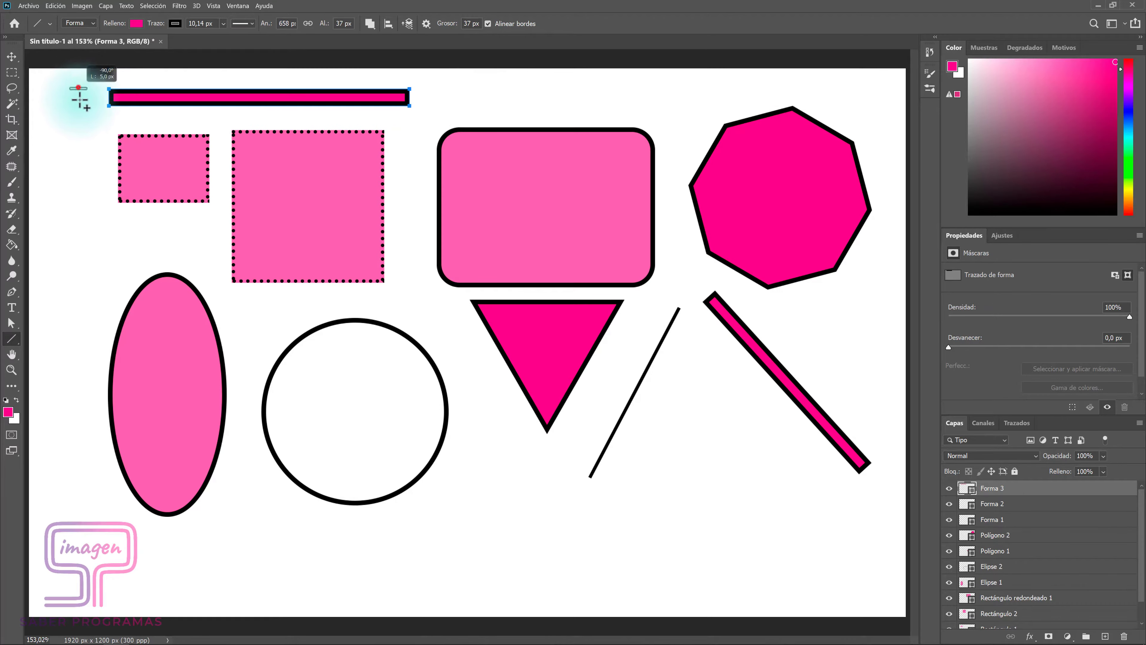
pyautogui.moveTo(80, 100); pyautogui.dragTo(71, 337)
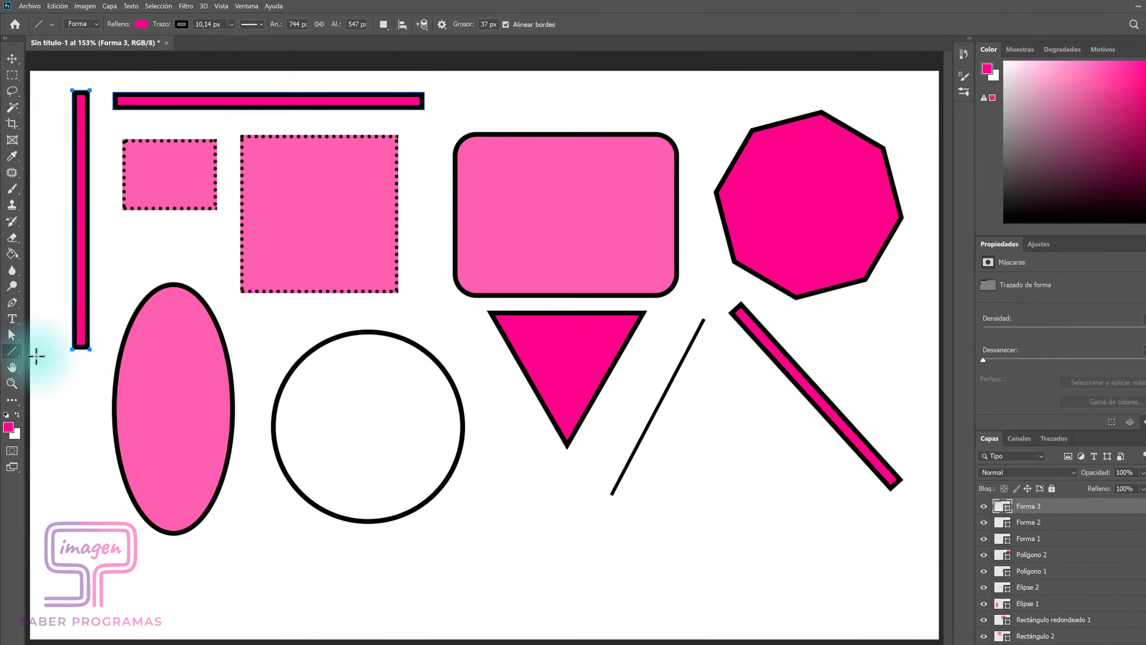
# - Switch to the Custom Shape tool and open the Barcos shape folder
pyautogui.rightClick(13, 339)
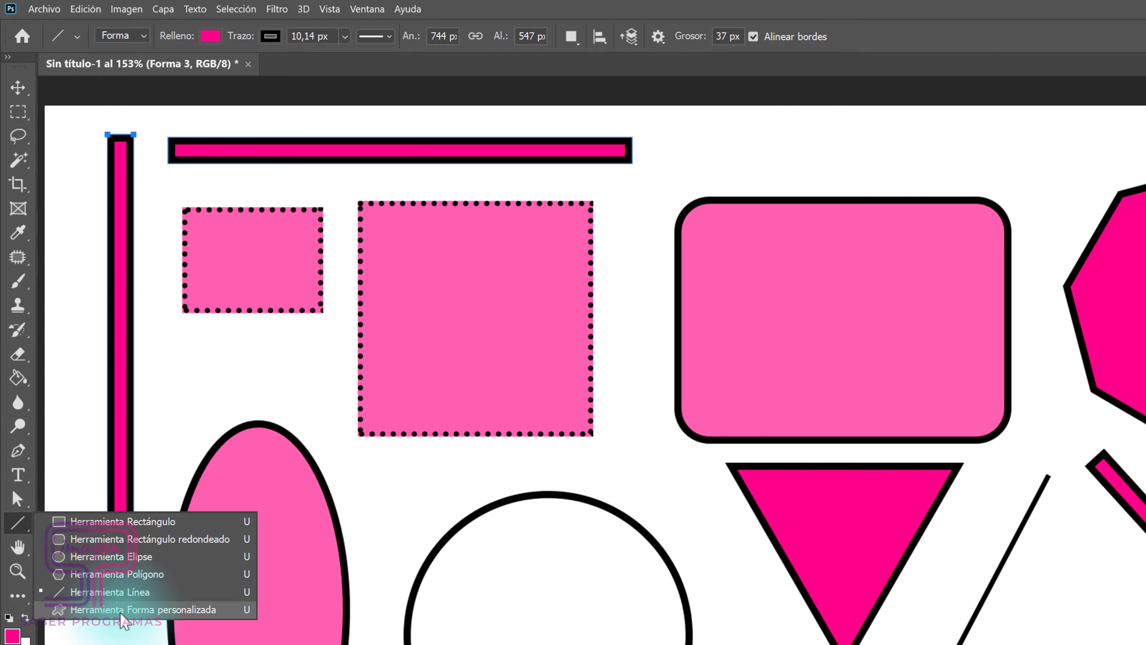
pyautogui.click(184, 612)
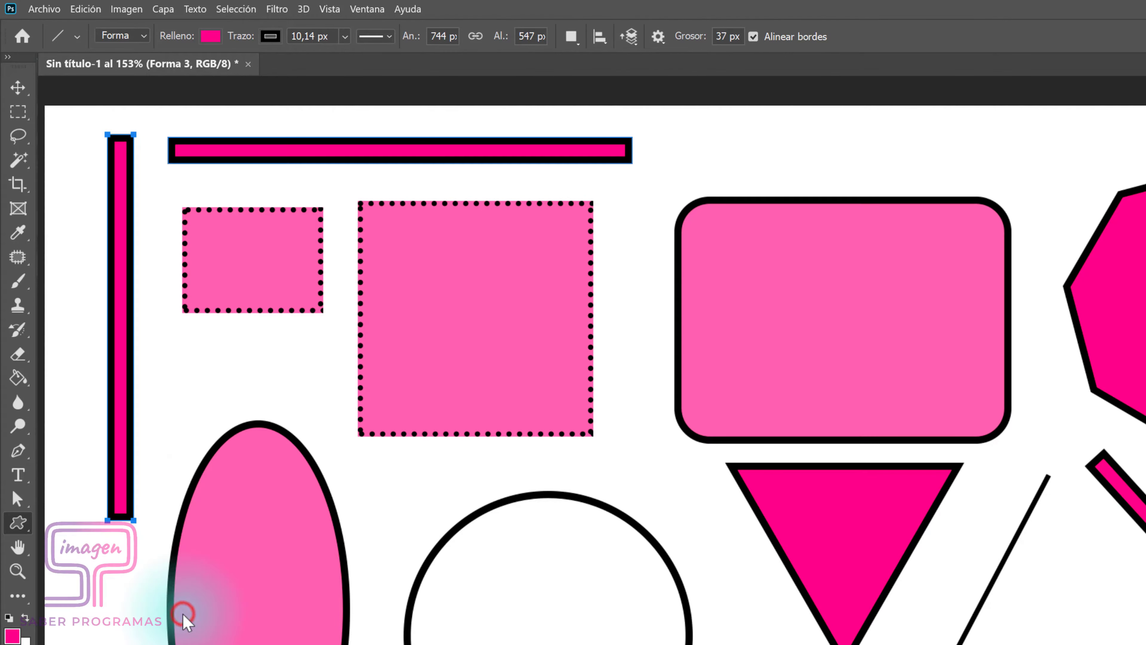
pyautogui.click(737, 37)
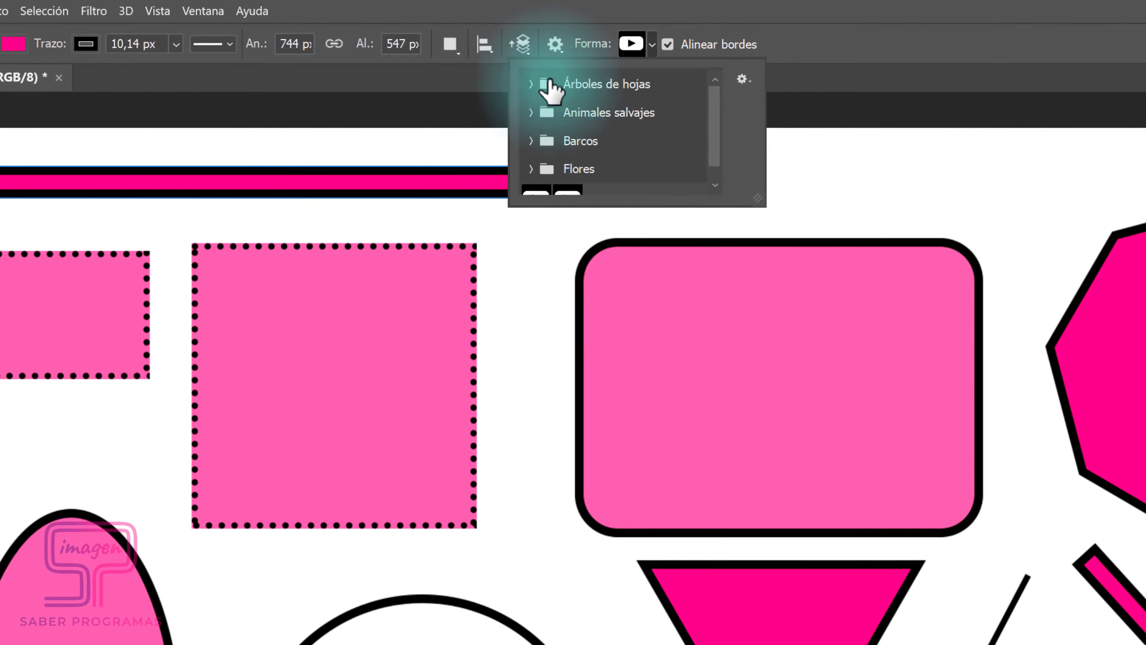
pyautogui.click(529, 83)
pyautogui.click(530, 111)
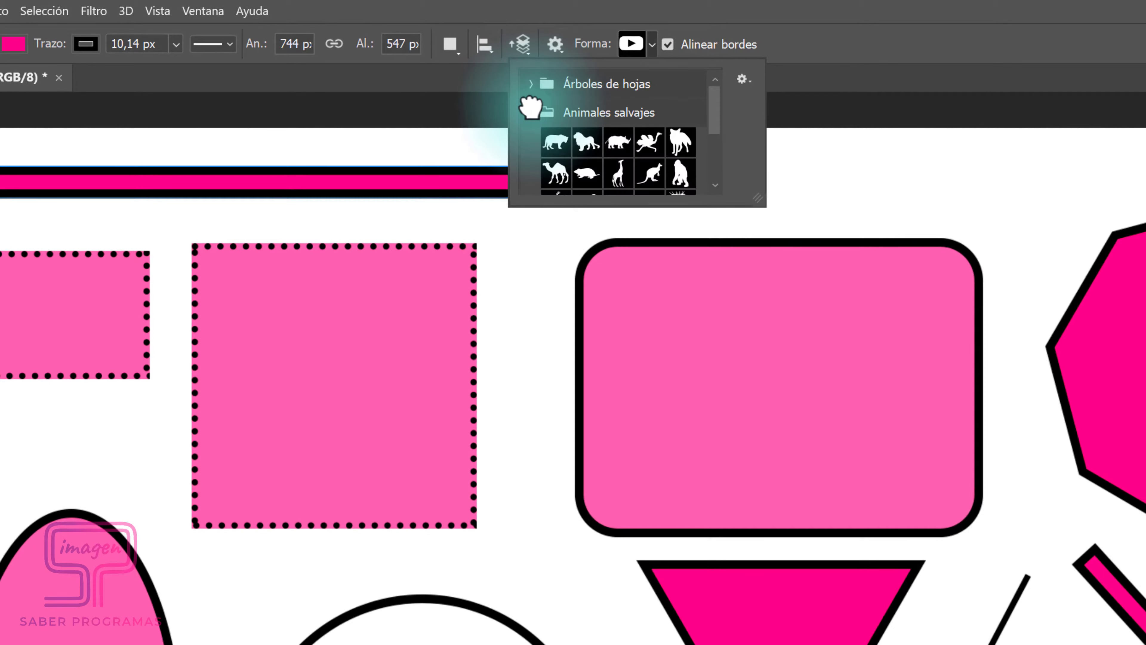
pyautogui.click(530, 111)
pyautogui.click(533, 140)
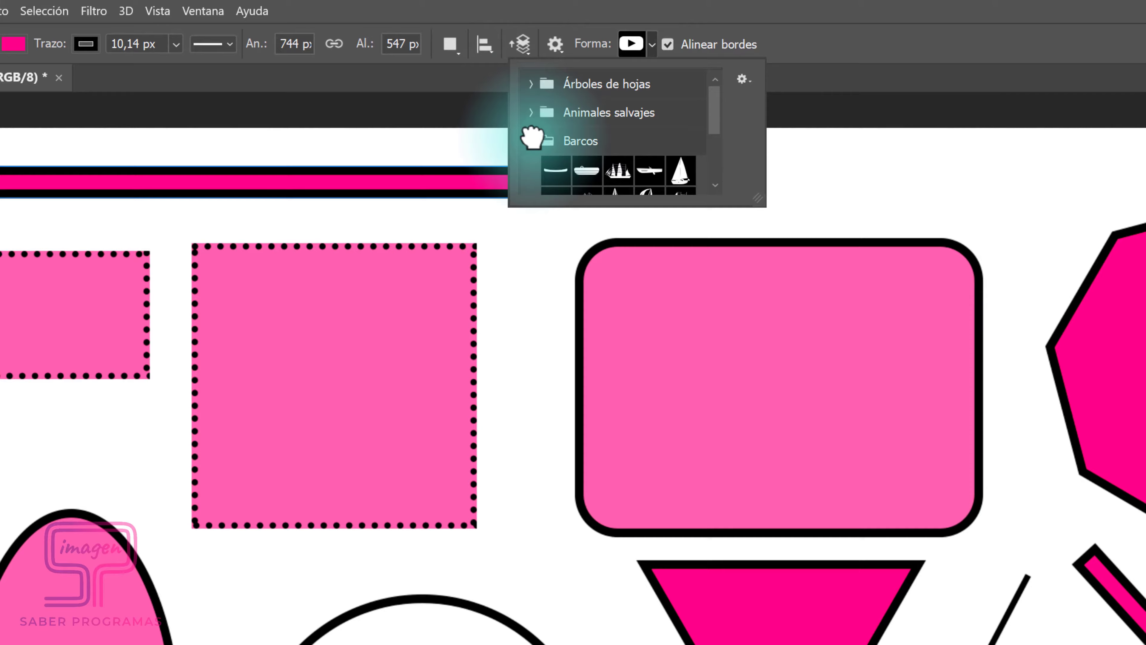
# - Draw the yacht custom shape at the bottom right of the canvas
pyautogui.scroll(-2, 532, 136)
pyautogui.scroll(-2, 543, 141)
pyautogui.click(553, 138)
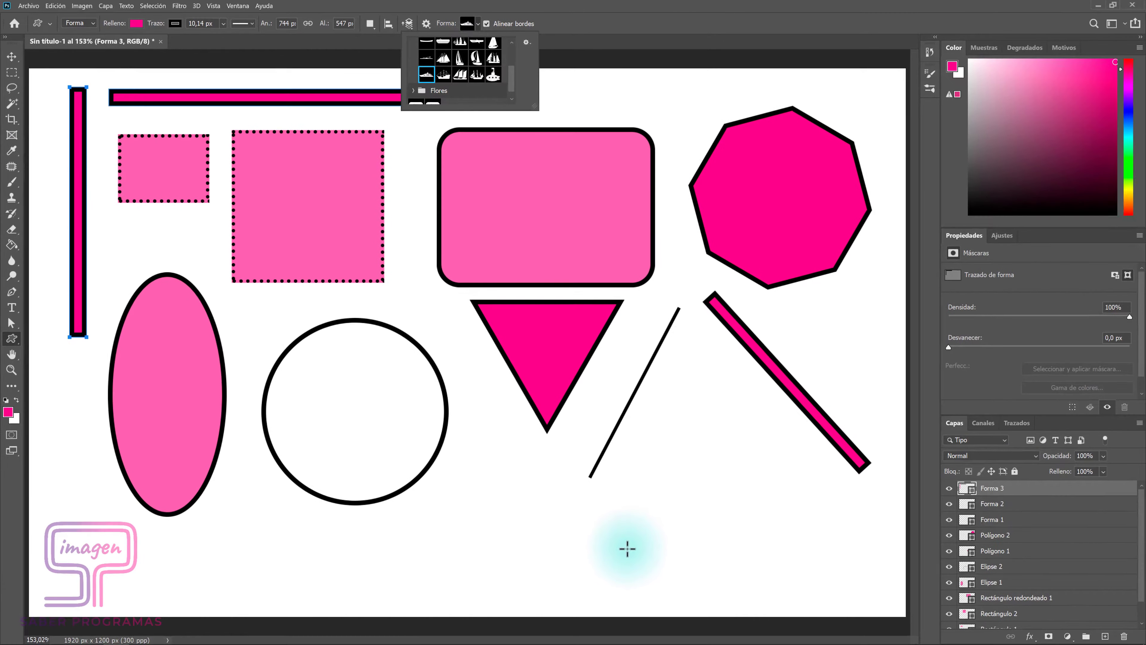
pyautogui.moveTo(587, 566)
pyautogui.mouseDown()
pyautogui.moveTo(778, 568)
pyautogui.moveTo(883, 460)
pyautogui.mouseUp()
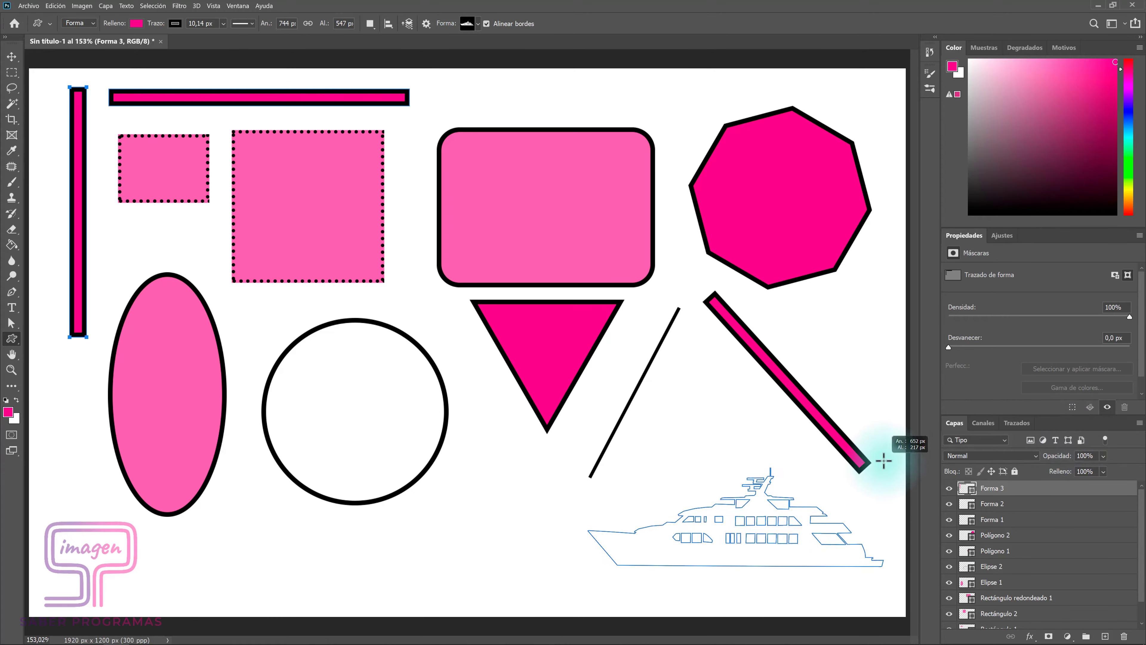
pyautogui.moveTo(883, 460)
pyautogui.mouseDown()
pyautogui.moveTo(883, 424)
pyautogui.moveTo(874, 431)
pyautogui.moveTo(890, 421)
pyautogui.mouseUp()
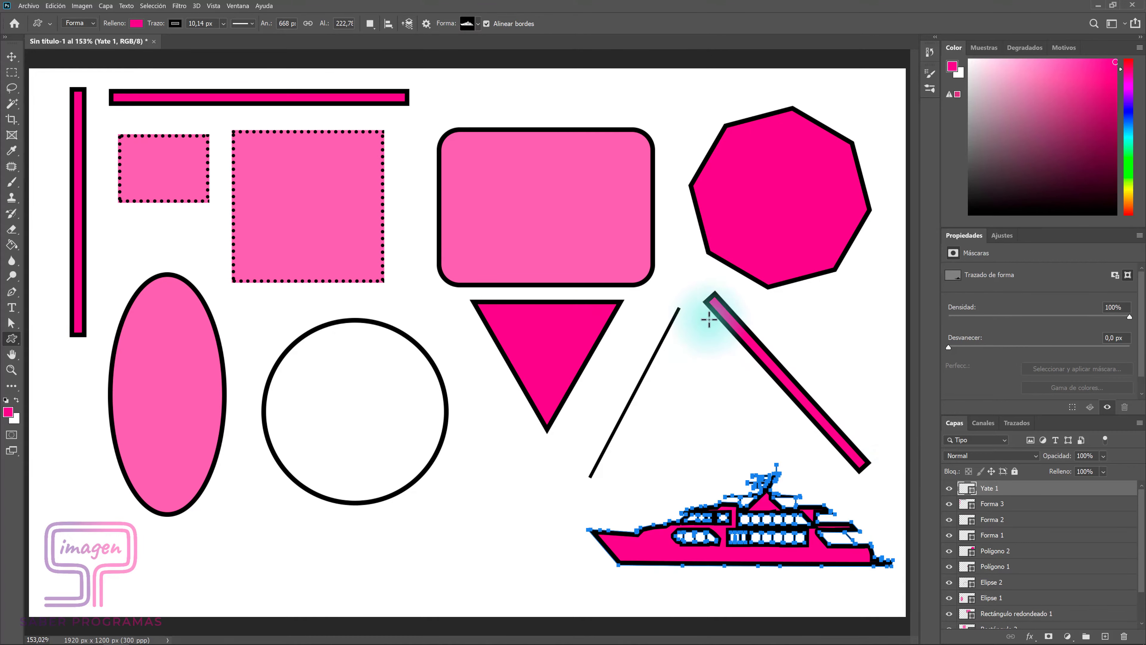
# - Pick the YouTube play icon shape and start drawing it on the canvas
pyautogui.click(478, 24)
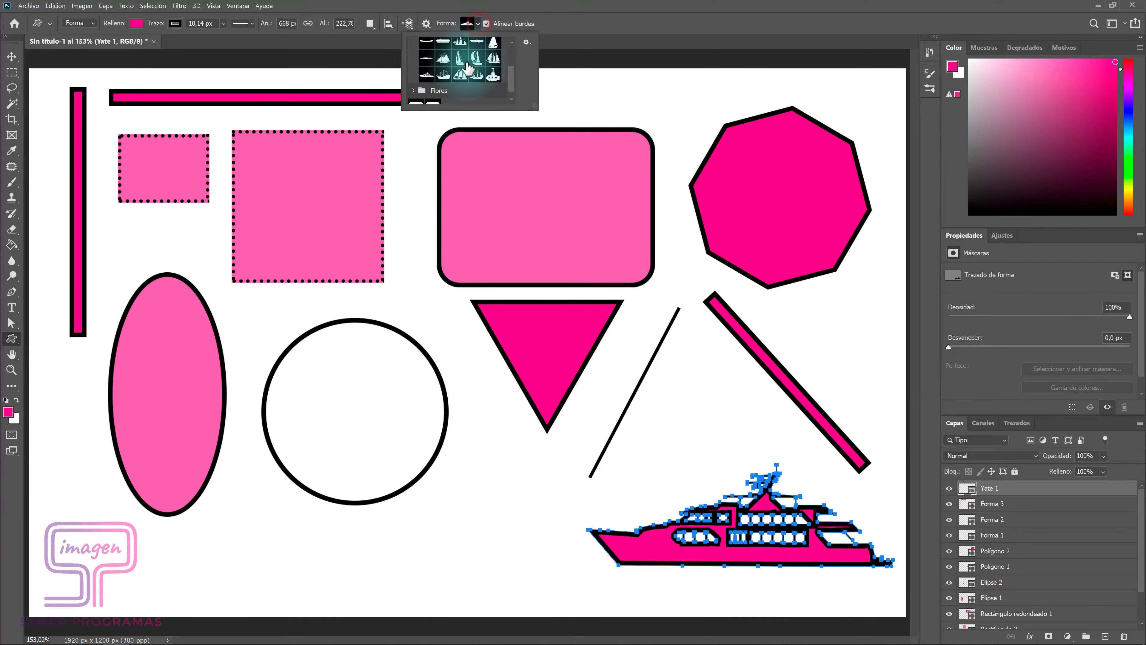
pyautogui.scroll(-1, 468, 70)
pyautogui.click(432, 95)
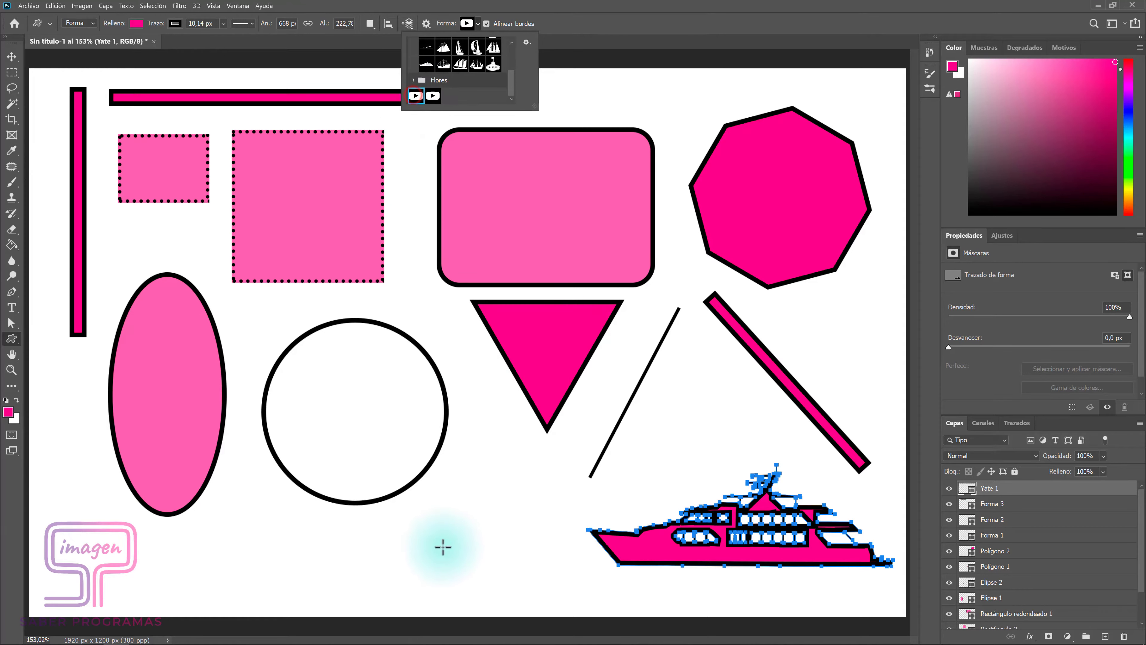
pyautogui.moveTo(437, 494); pyautogui.dragTo(580, 610)
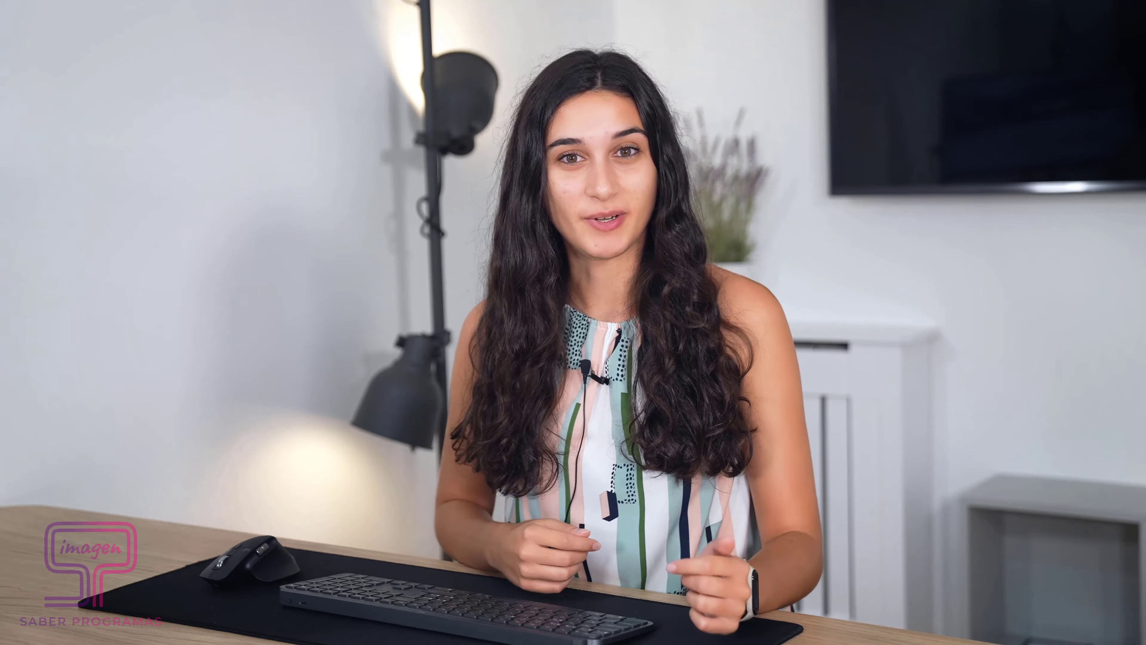